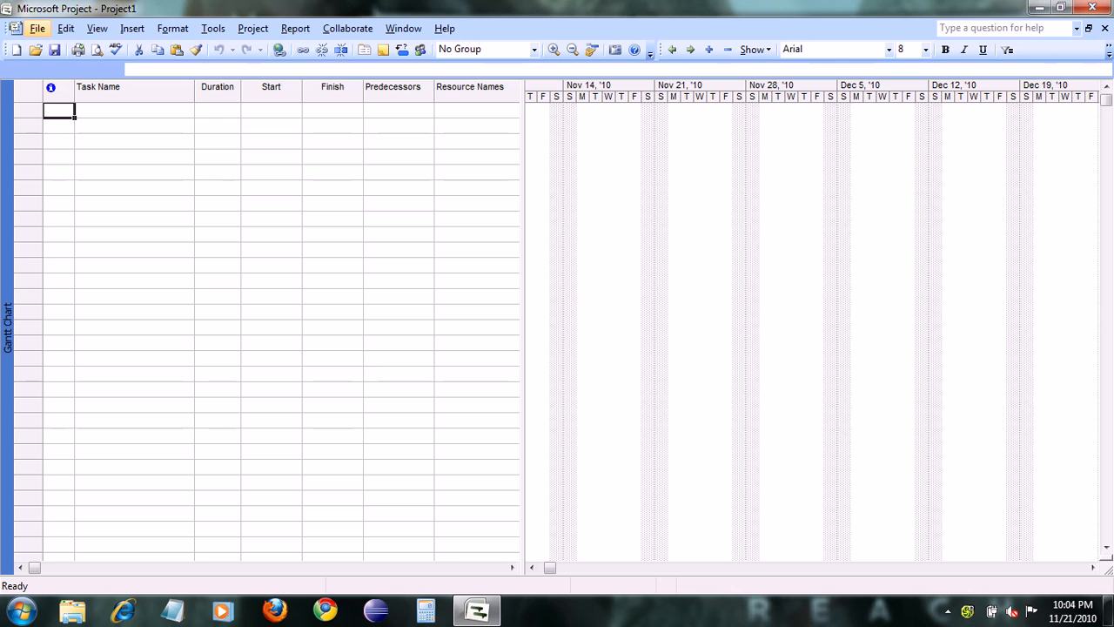
click(134, 111)
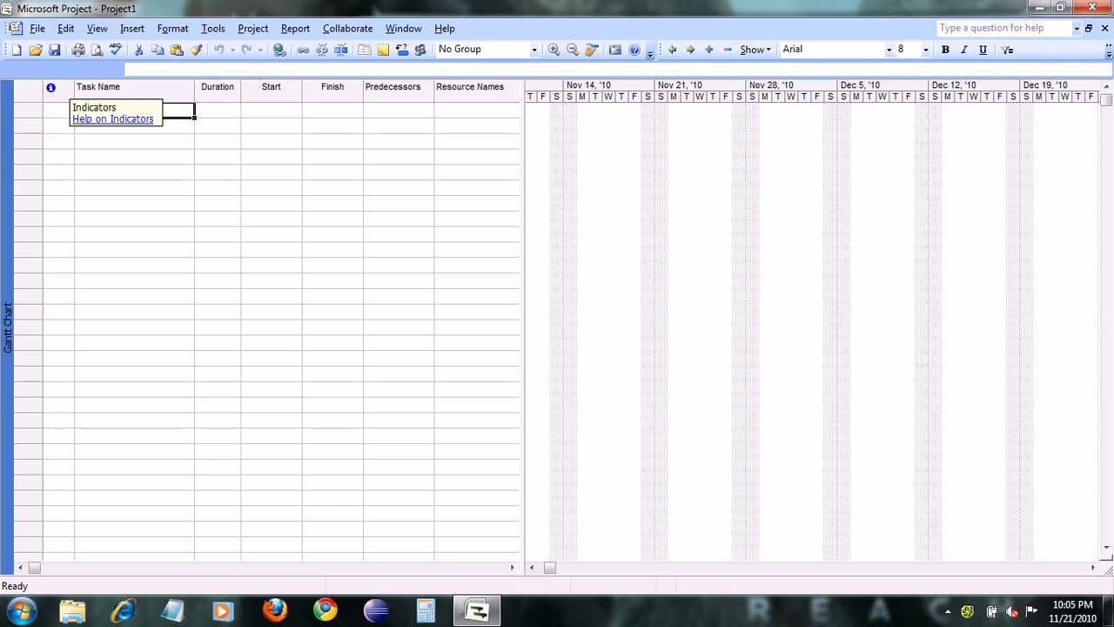
click(134, 173)
click(134, 110)
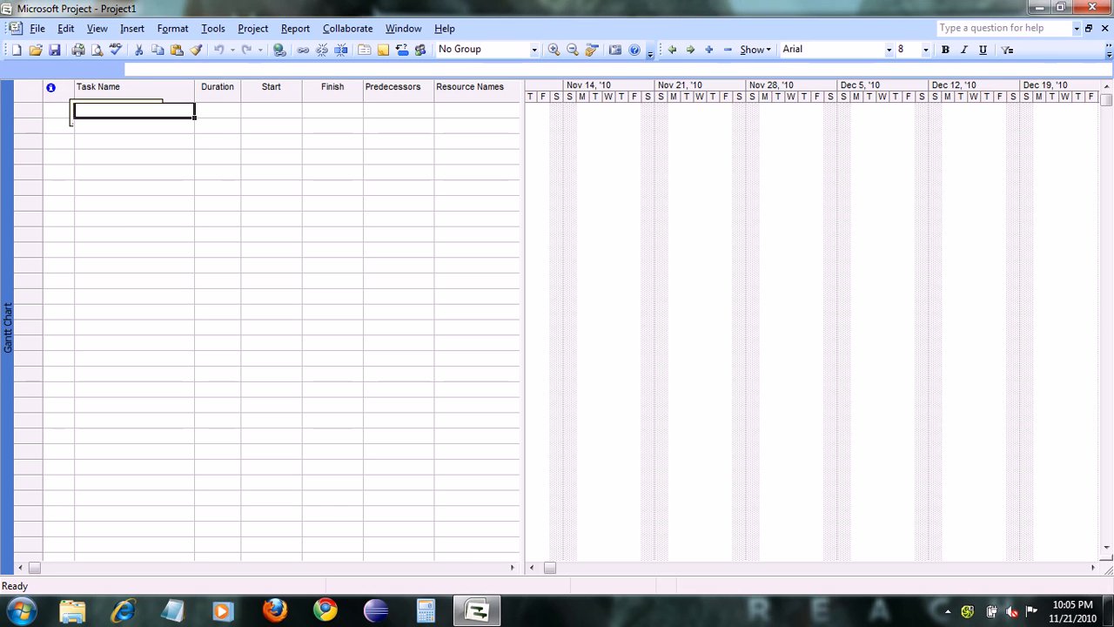
Step: Insert a WBS column in front of the Indicators column of the task table
click(59, 97)
right_click(60, 99)
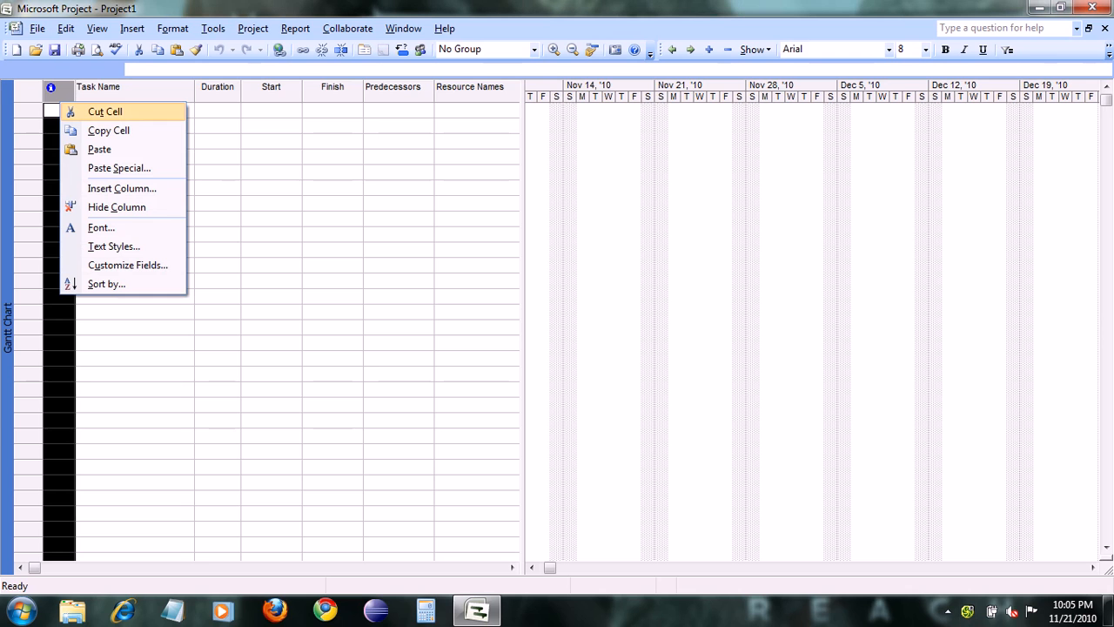
key(Down)
key(Down)
key(Down)
key(Down)
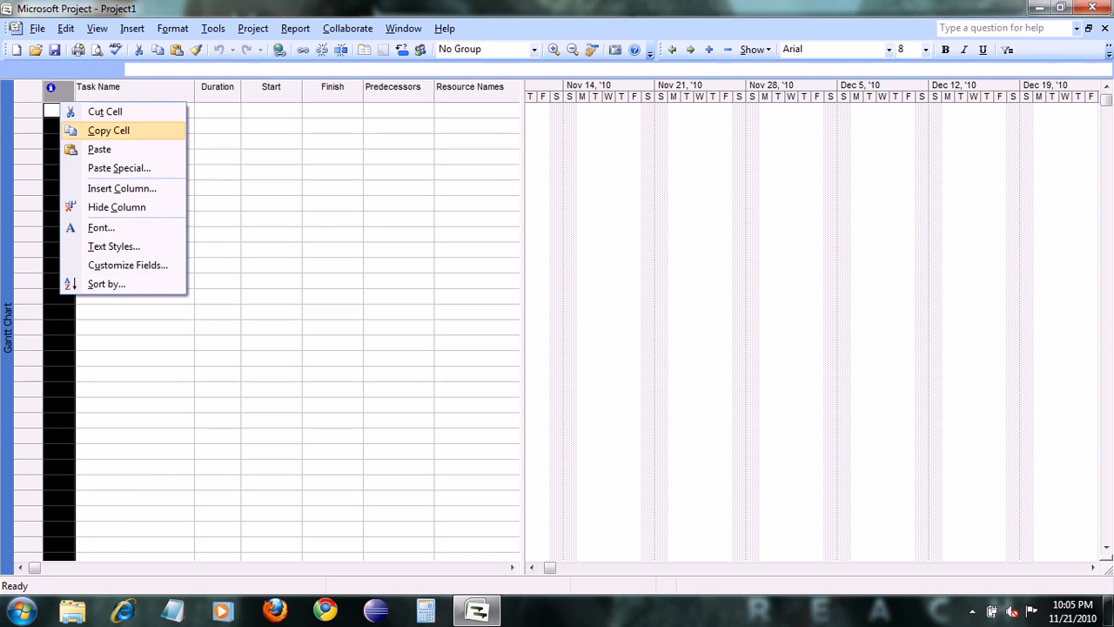
key(Return)
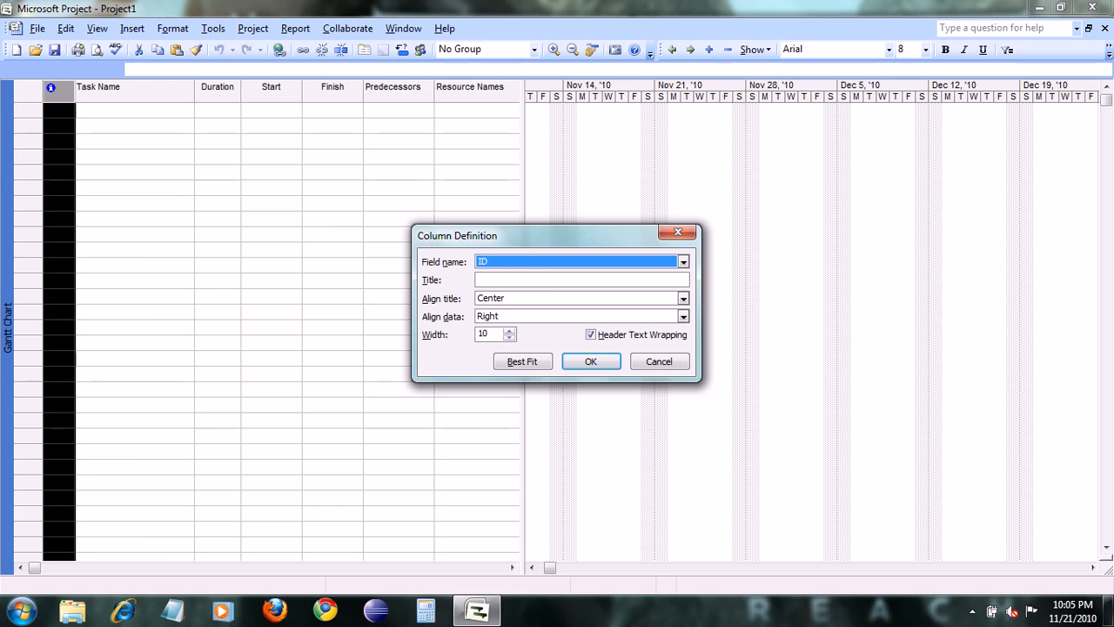
key(alt+Down)
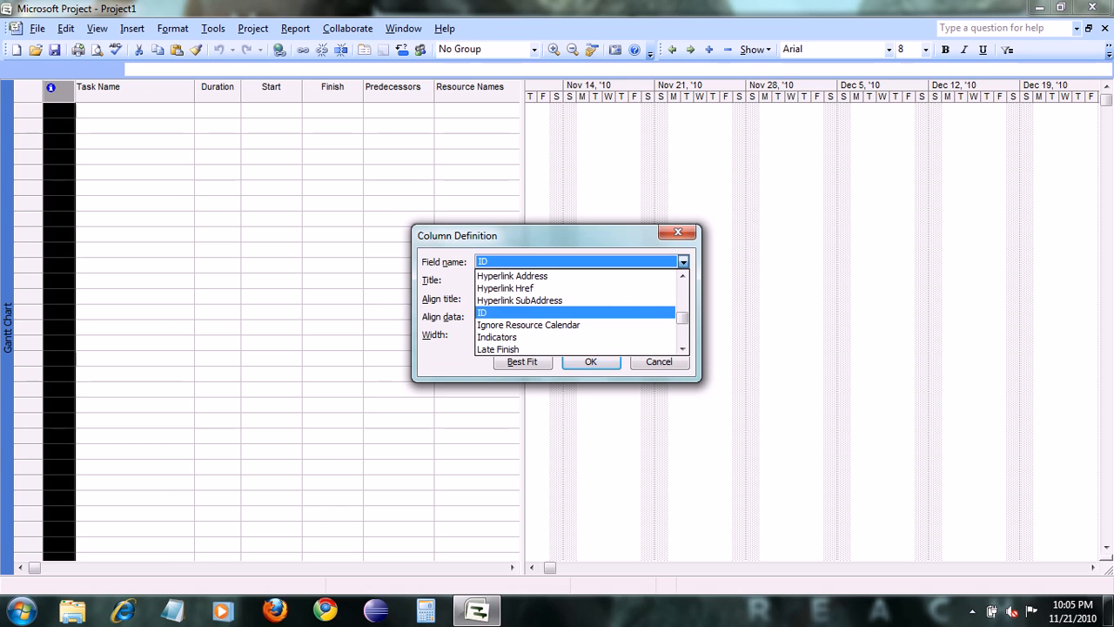
key(Return)
key(Tab)
key(Tab)
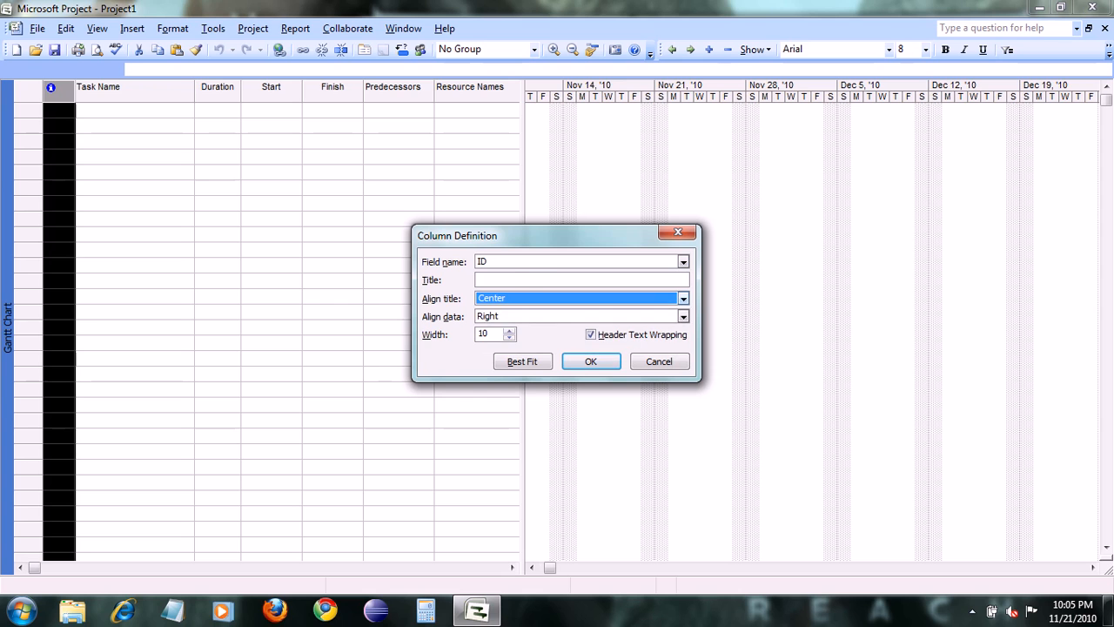
click(683, 262)
drag(683, 318, 682, 336)
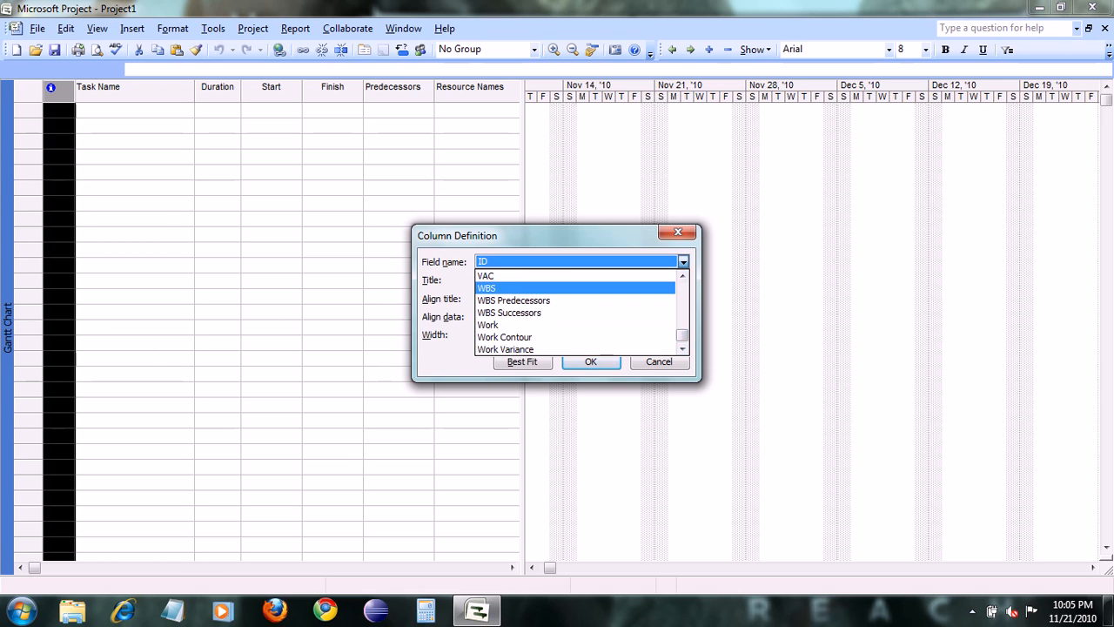
click(488, 289)
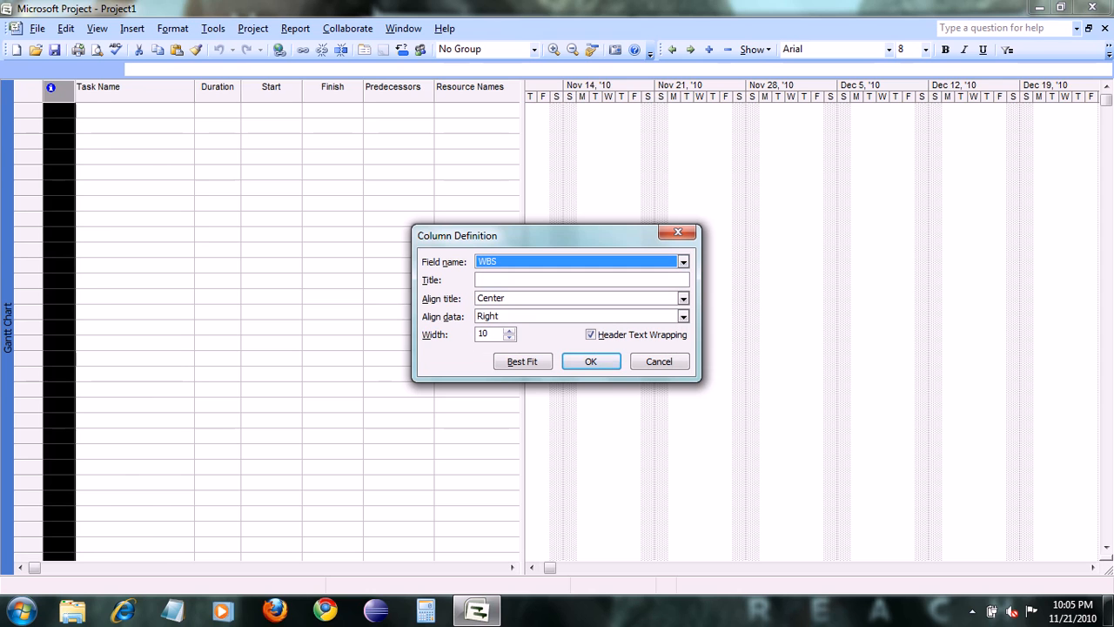
key(Return)
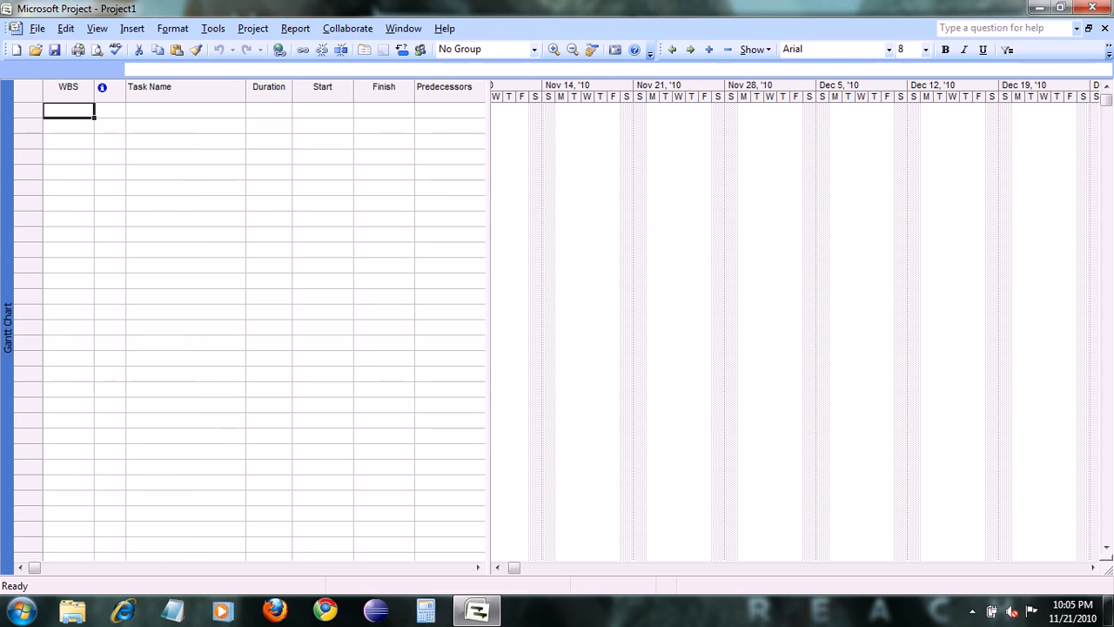
Step: Widen the Task Name column and enter "Business Process Analysis" as the first task
click(186, 111)
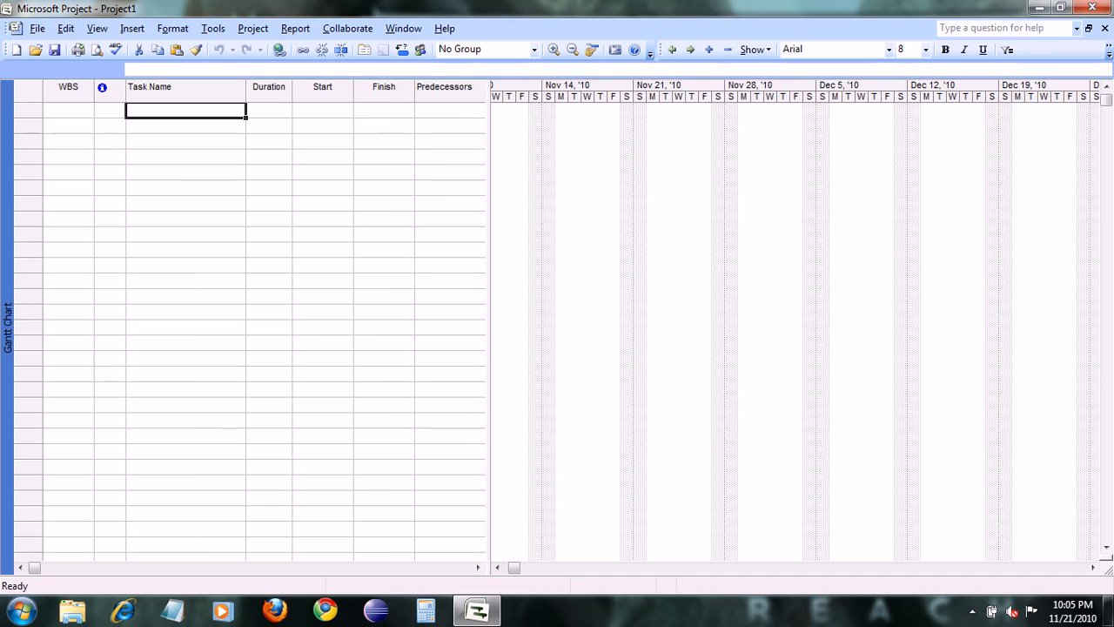
drag(245, 86, 280, 86)
click(202, 111)
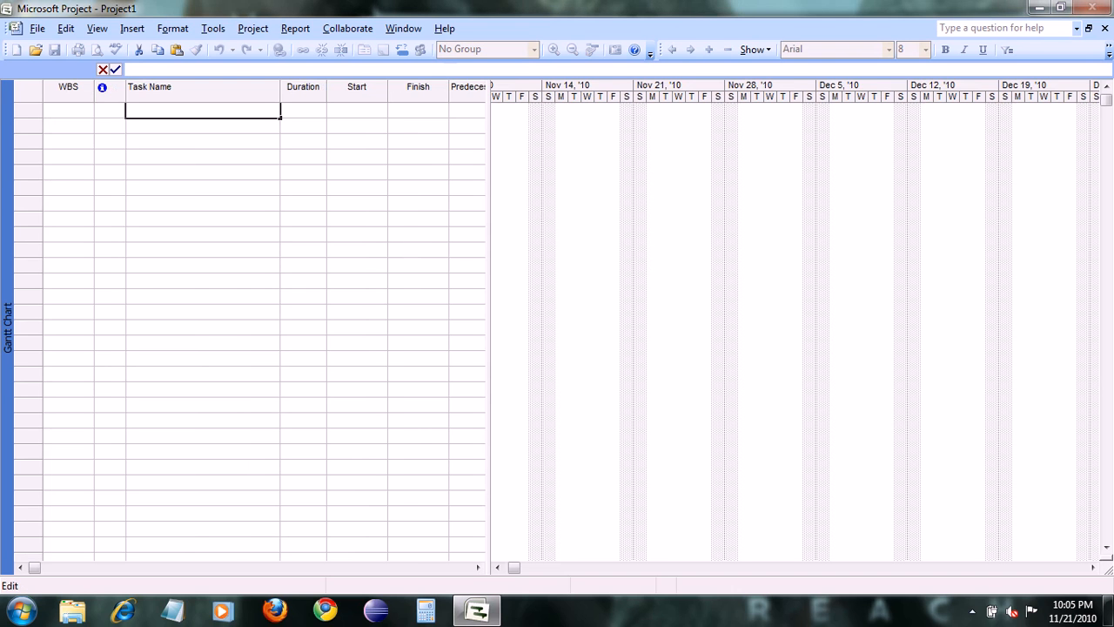
text(Analysis)
click(130, 108)
text(Business )
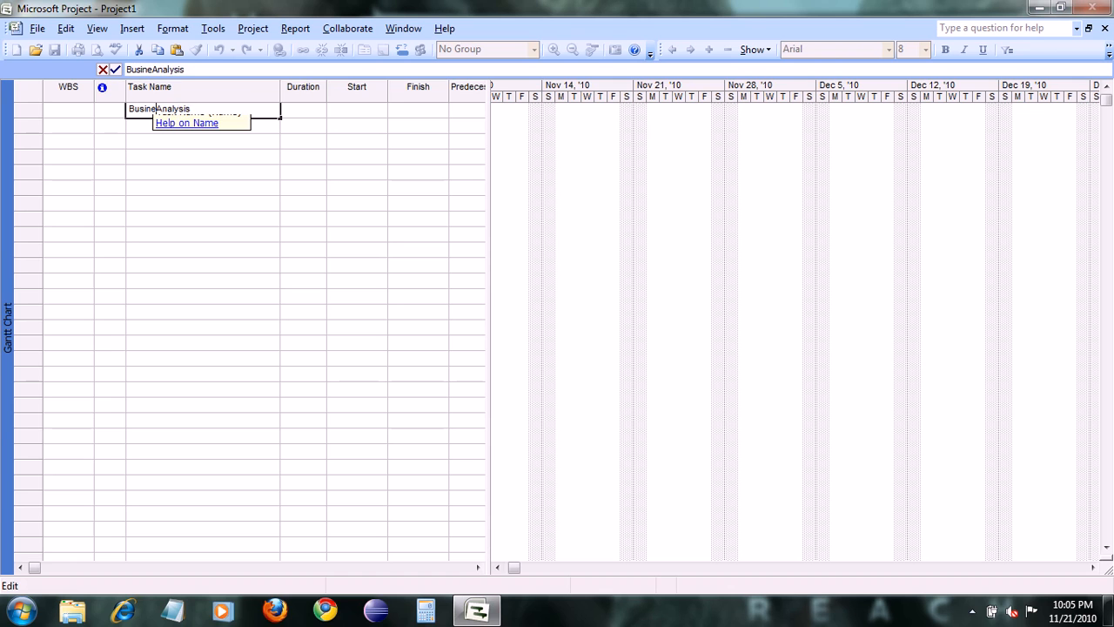
text(Process)
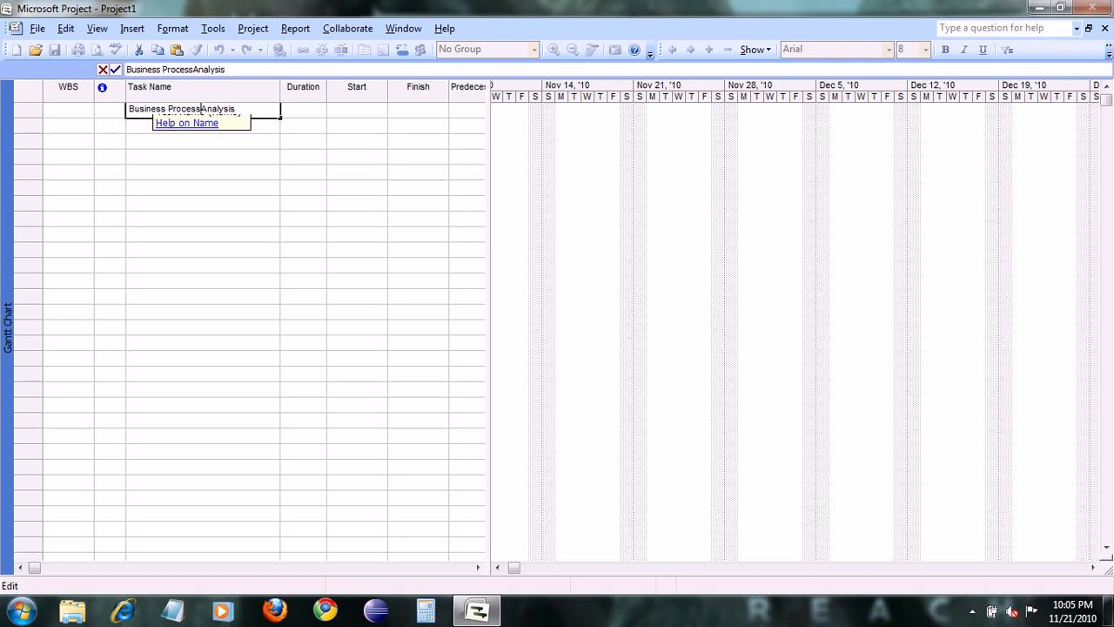
click(202, 157)
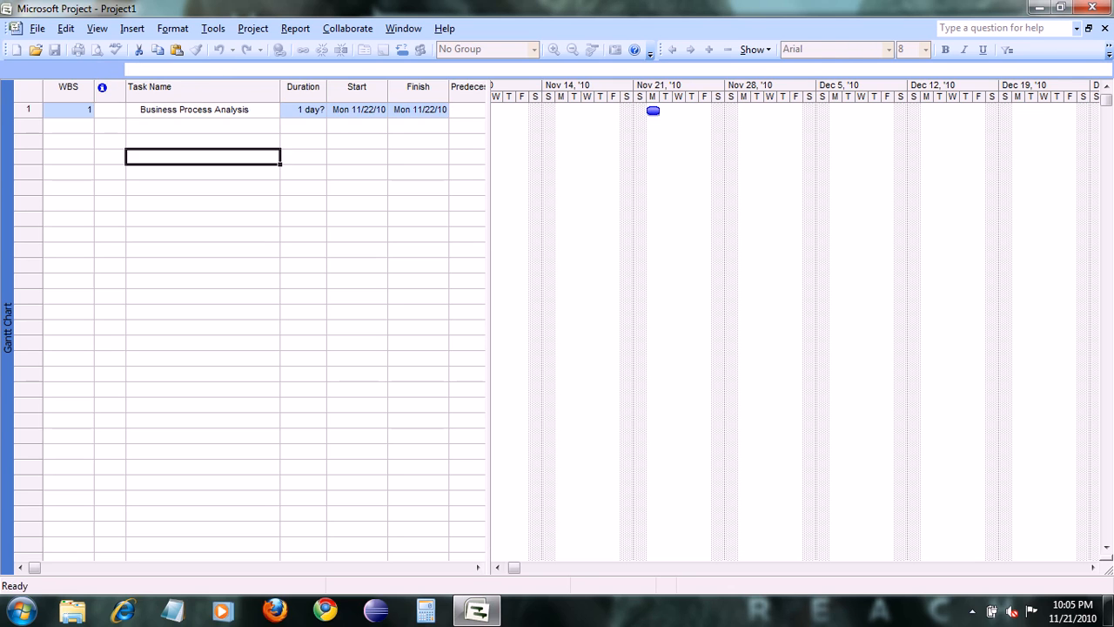
Step: Add a task named "Interview Employess" directly below Business Process Analysis
click(202, 111)
click(202, 126)
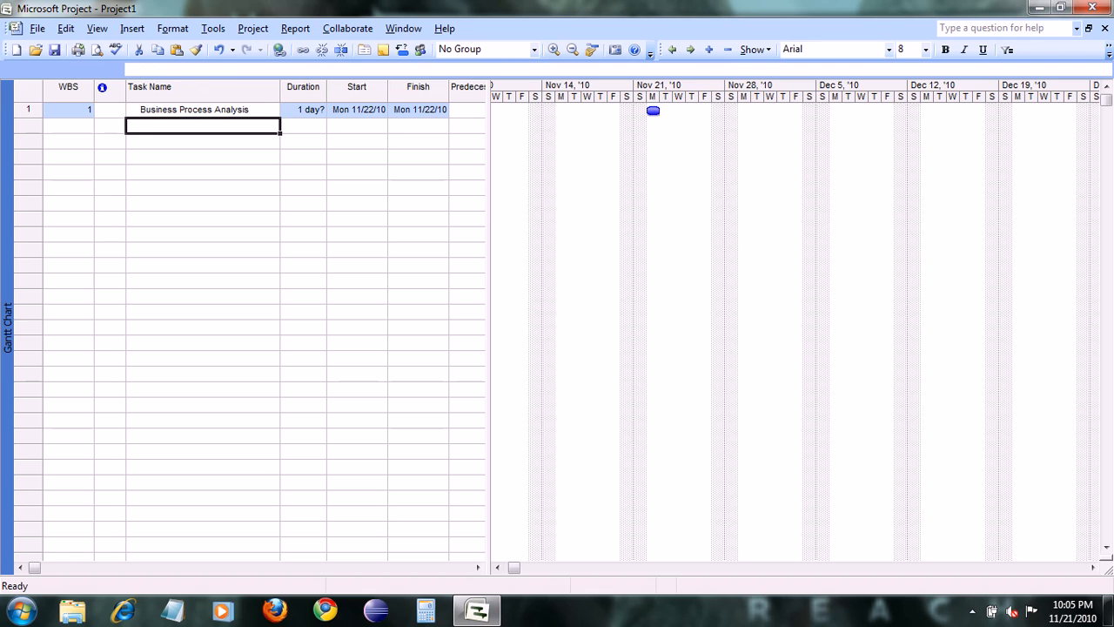
text(Interview)
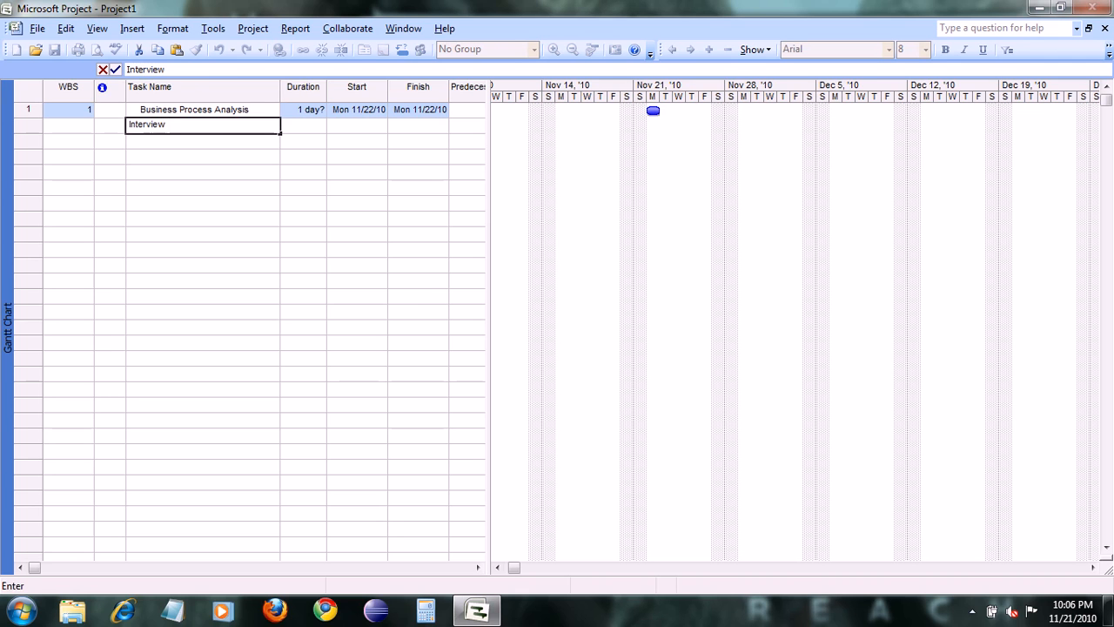
text(Employess)
key(Tab)
key(Left)
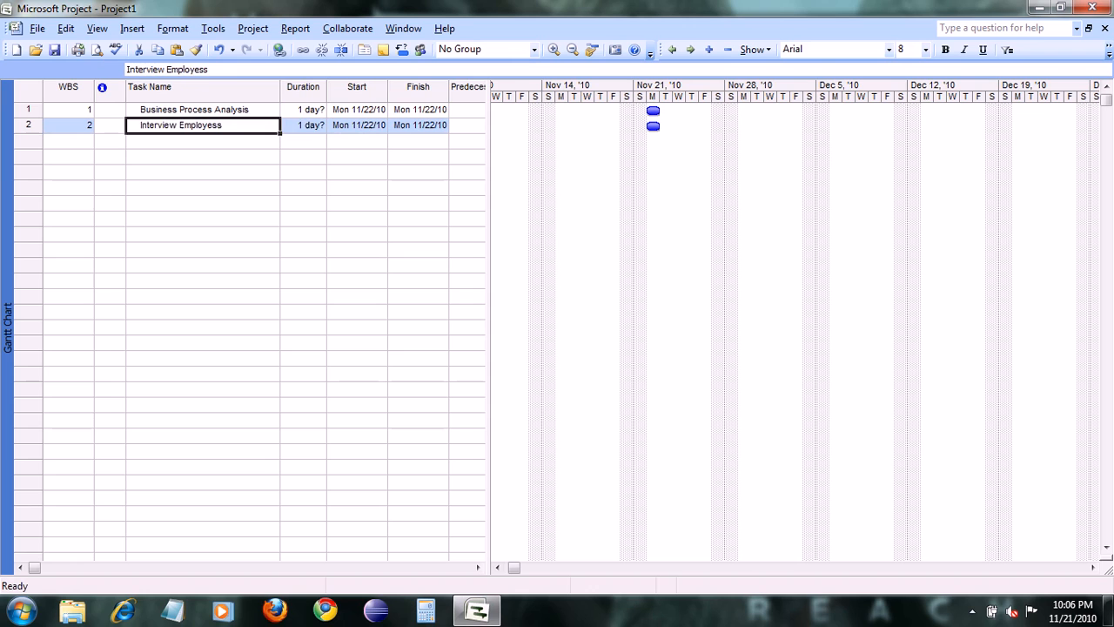
Step: Indent the Interview Employess task one level to make it a subtask of Business Process Analysis
key(Right)
key(Left)
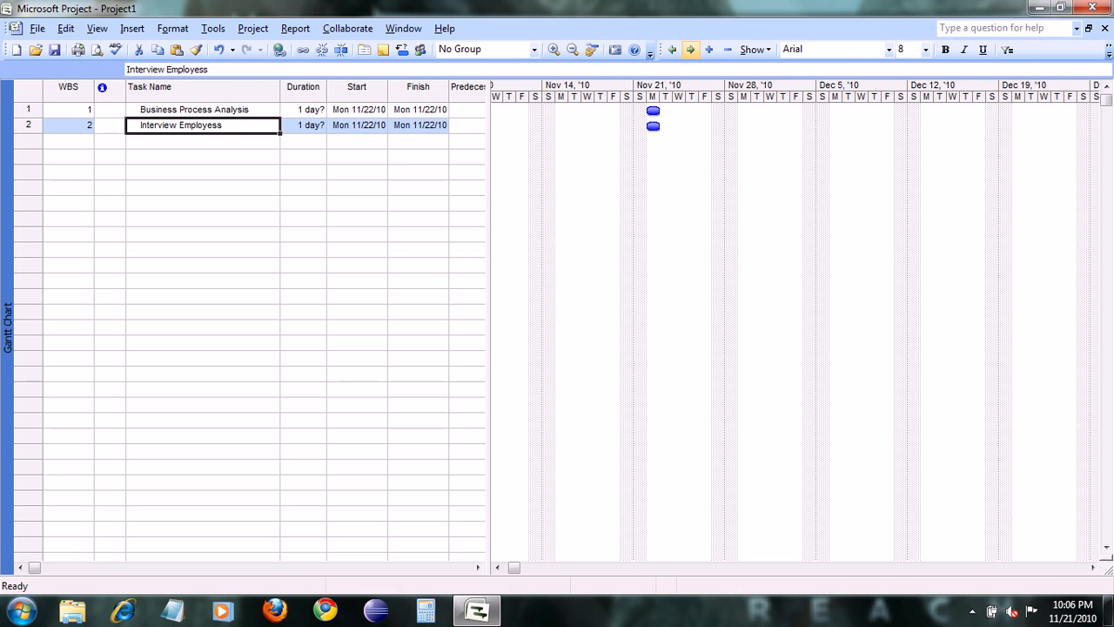
click(690, 50)
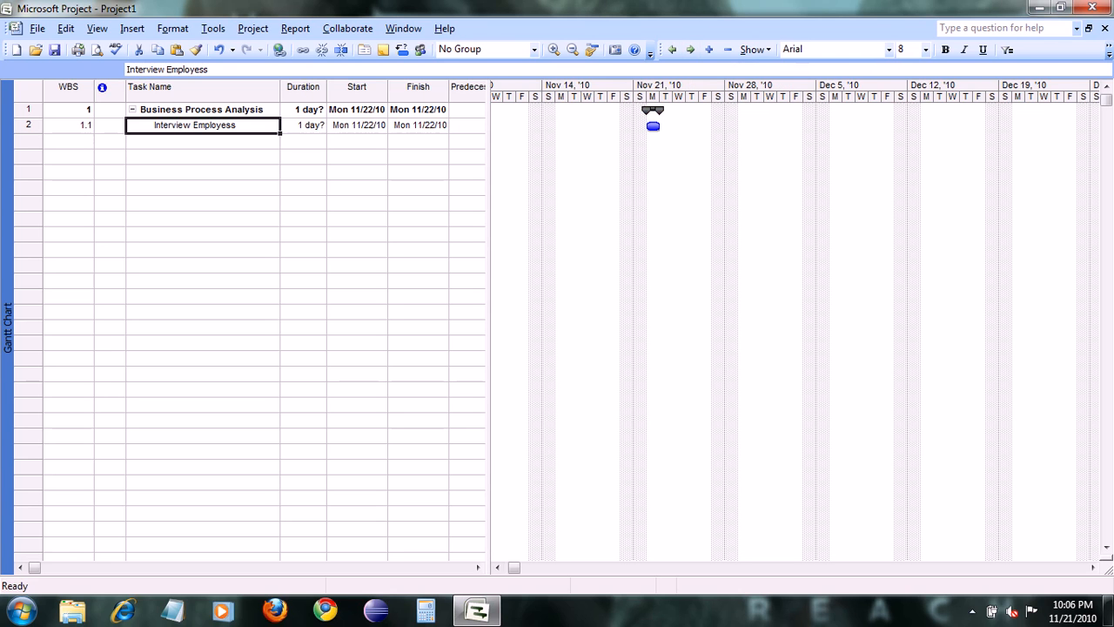
Step: Add a subtask named "Map Business Processes" in the row below Interview Employess
click(202, 141)
click(203, 141)
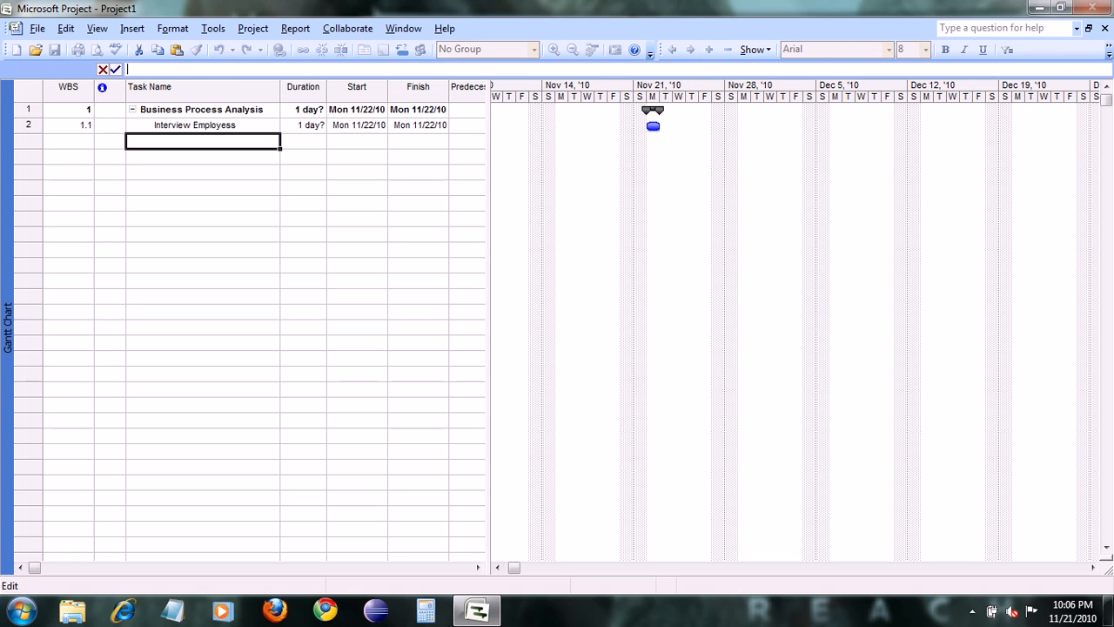
text(Map Business Processes)
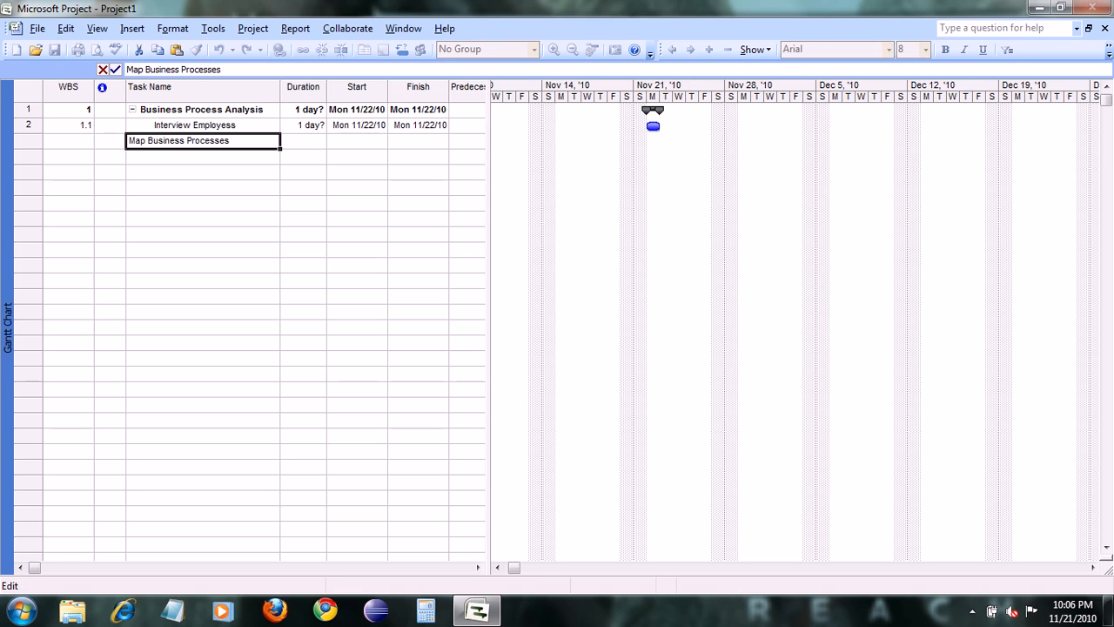
key(Return)
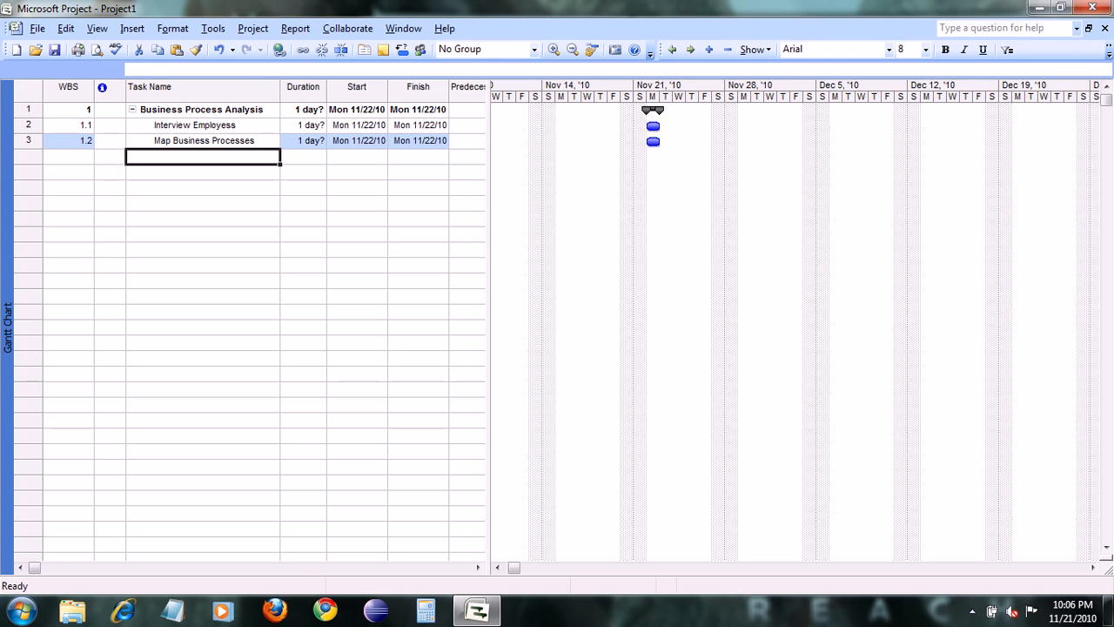
Step: Add a subtask named "Present Business Process Redesign" in the row below Map Business Processes
text(Present)
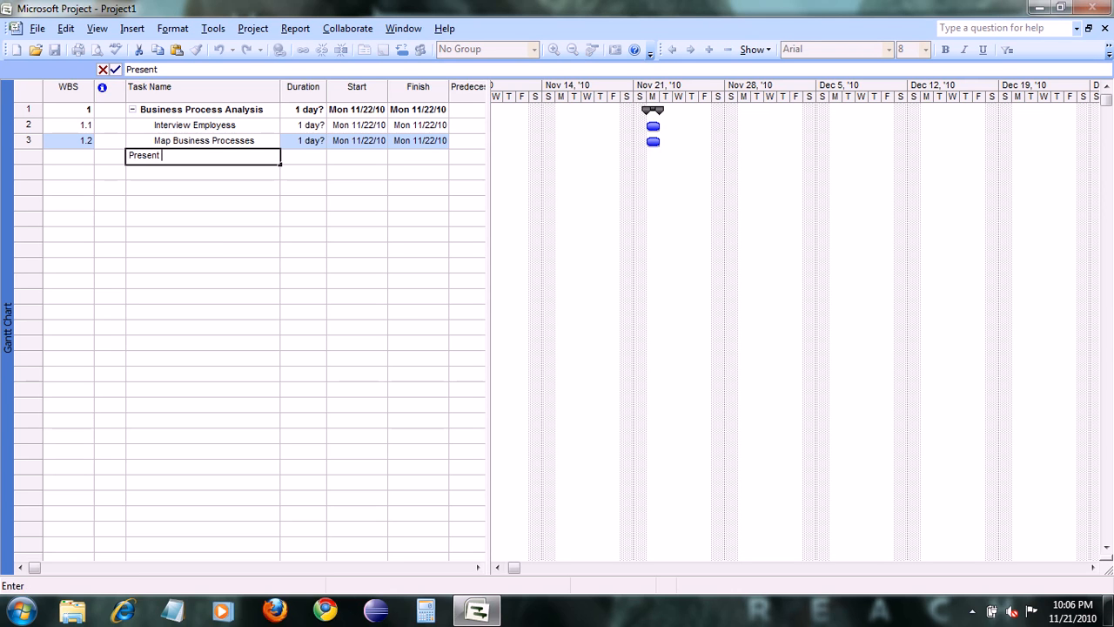
text( Business Process Redis)
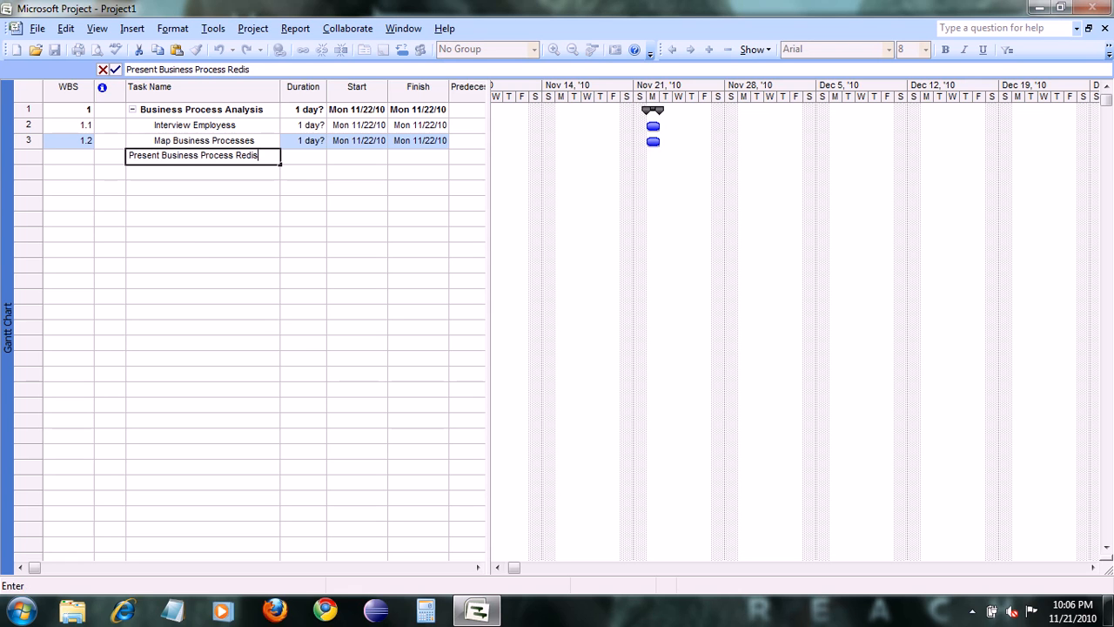
key(BackSpace)
key(BackSpace)
text(esign)
key(Return)
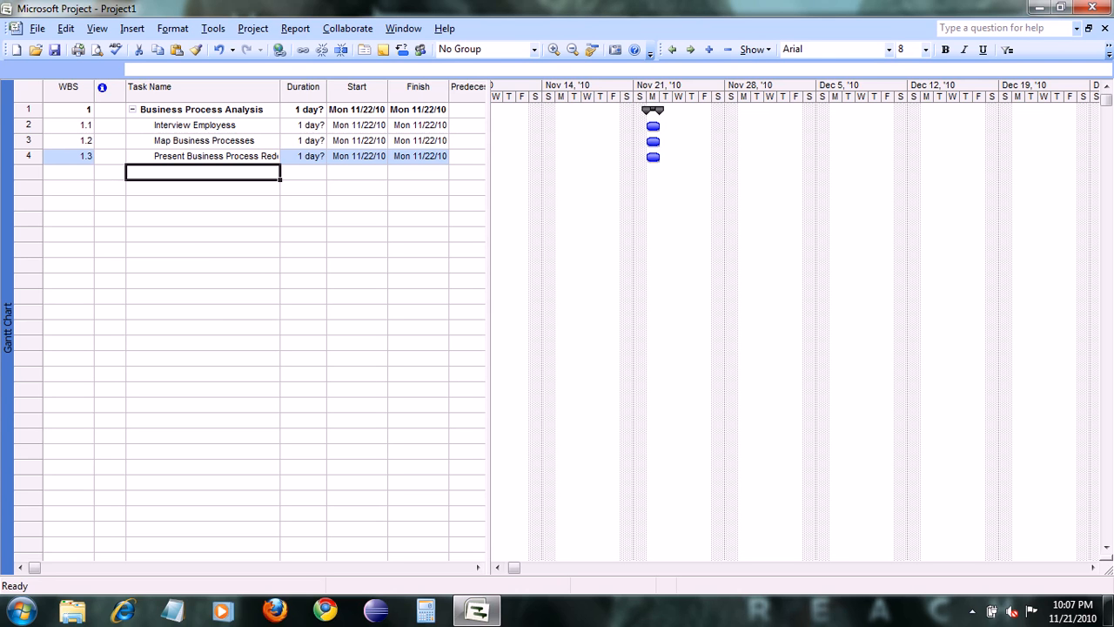
Step: Add a subtask named "Project Signoff" in the first empty row under Business Process Analysis
text(Project Sign)
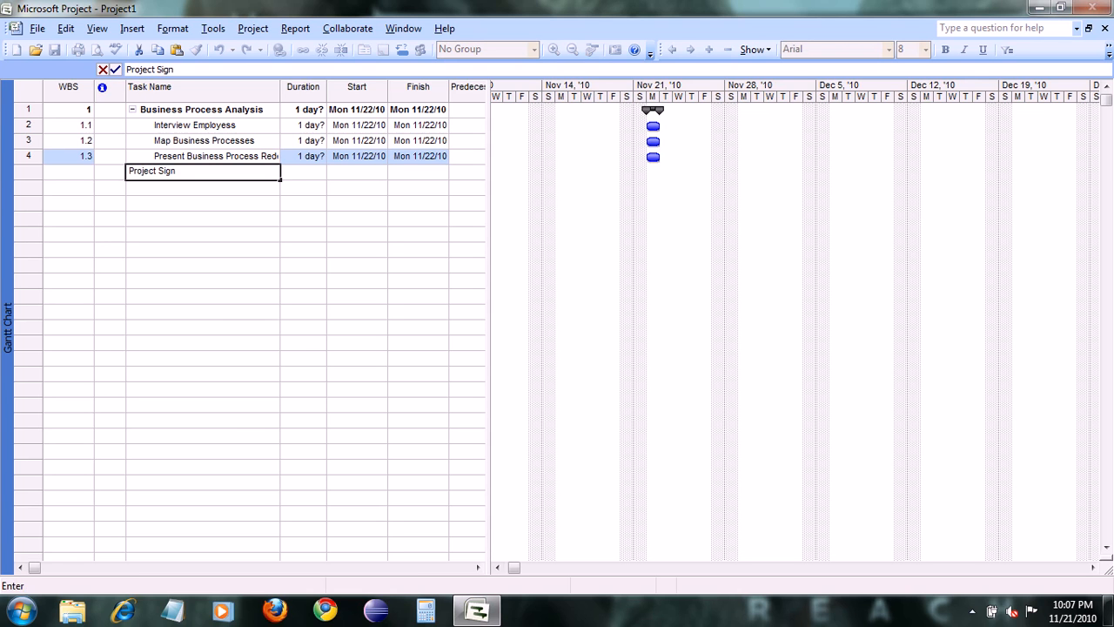
text(off)
click(203, 234)
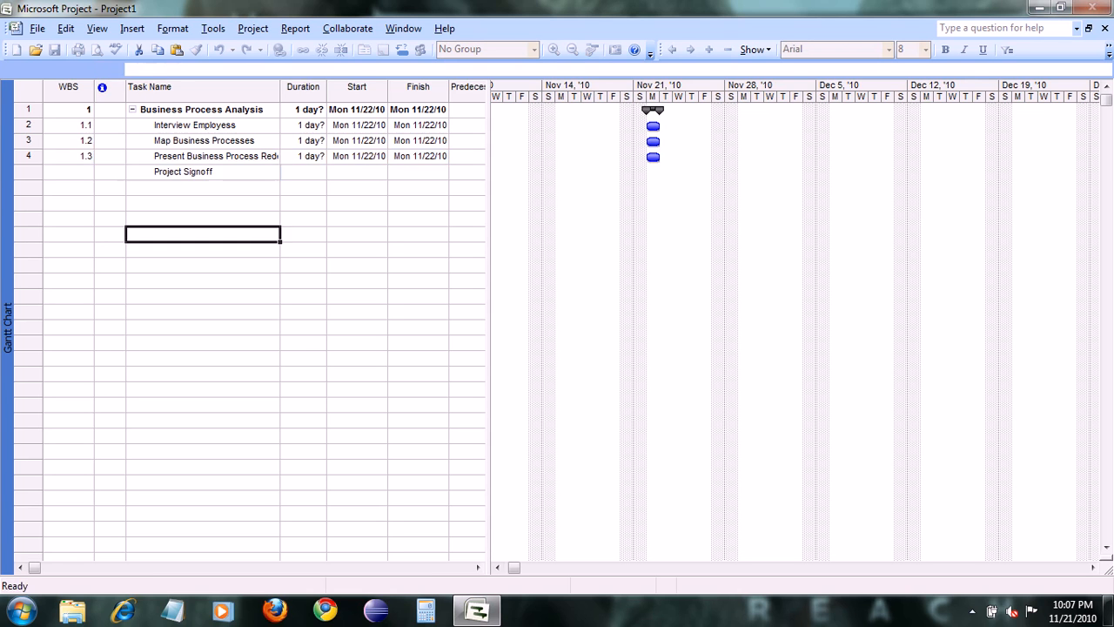
Step: Add a subtask named "Request Downpayment" in the row below Project Signoff
click(203, 188)
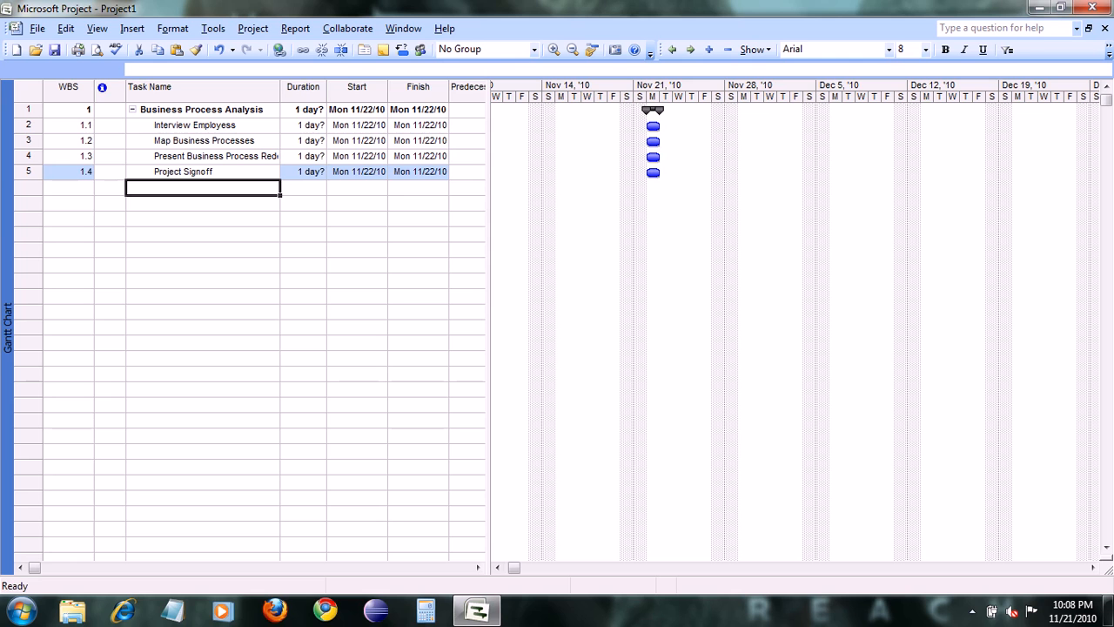
text(Re)
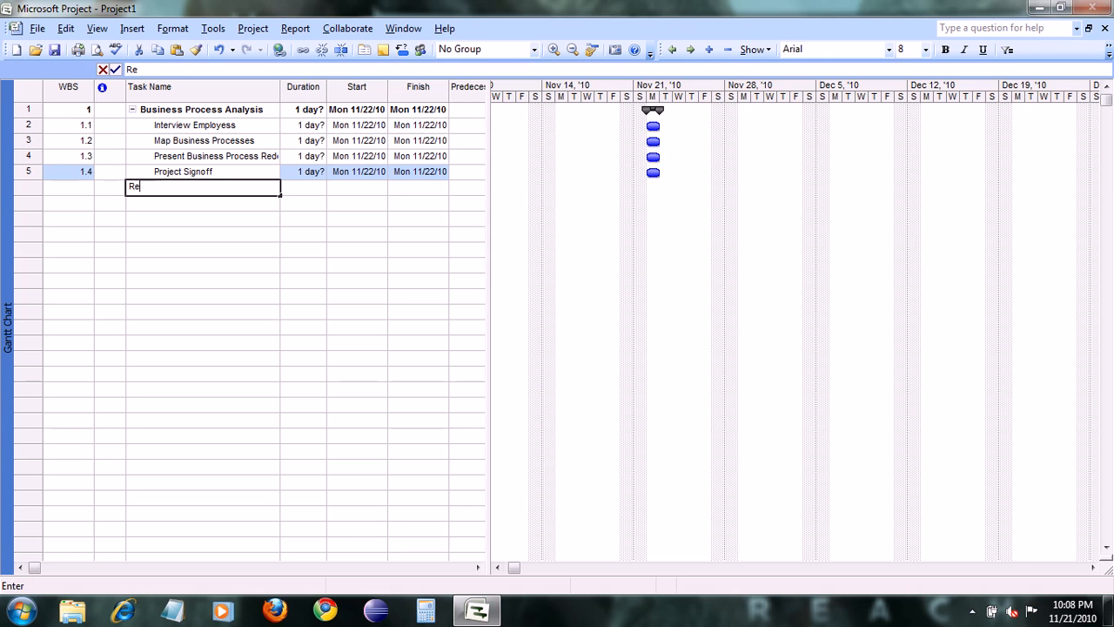
text(quest Downpayment)
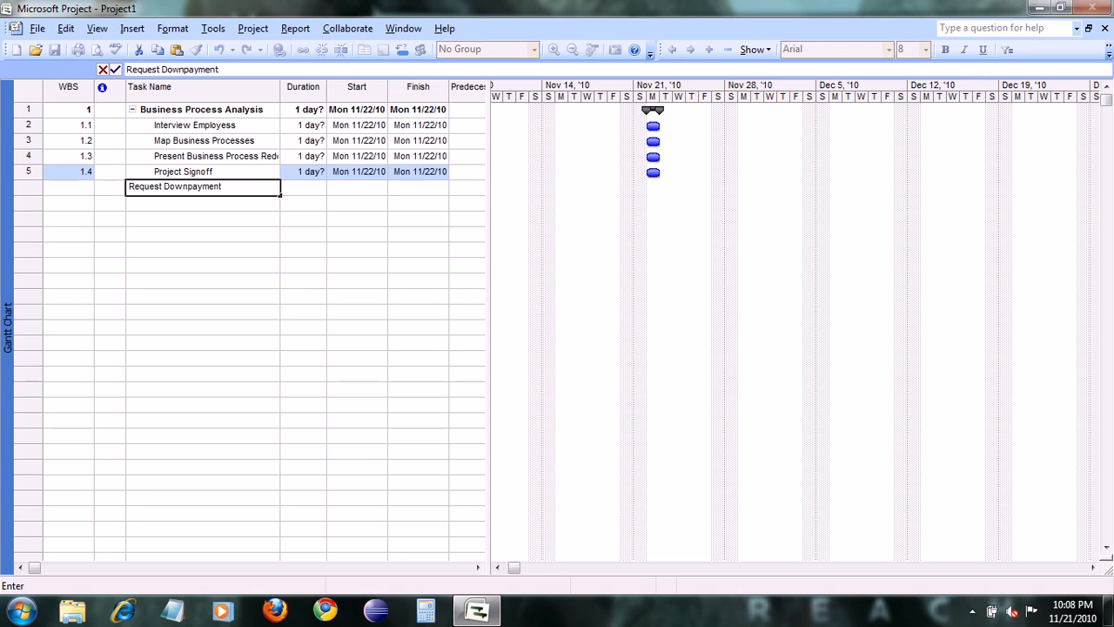
key(Return)
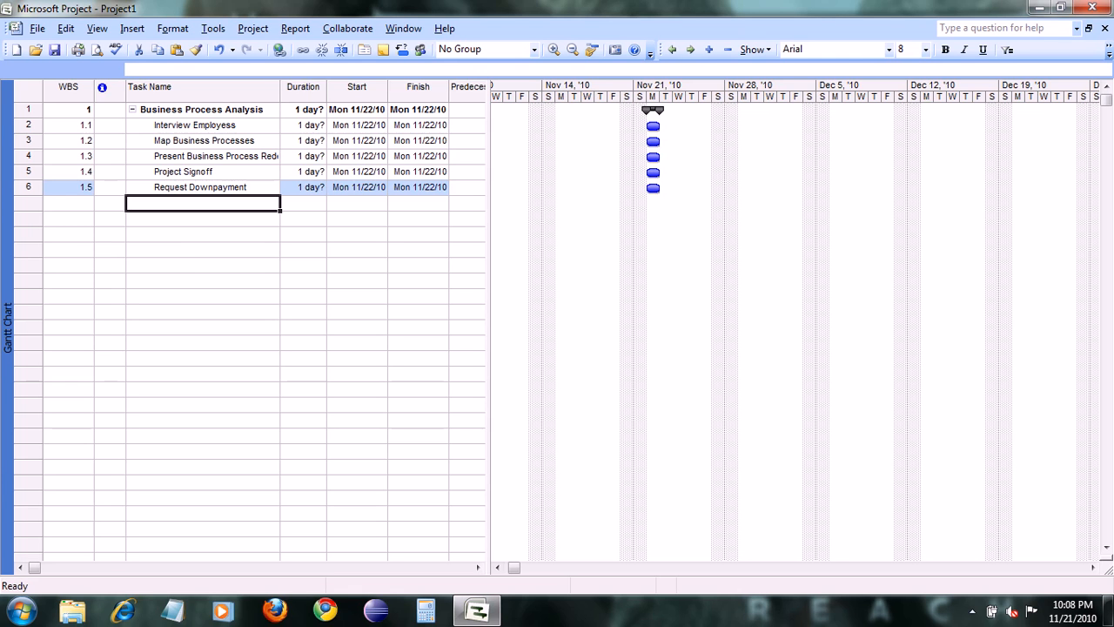
Step: Add a task named "Install New Accounting ERP Software" below Request Downpayment and outdent it to the top phase level
text(Install)
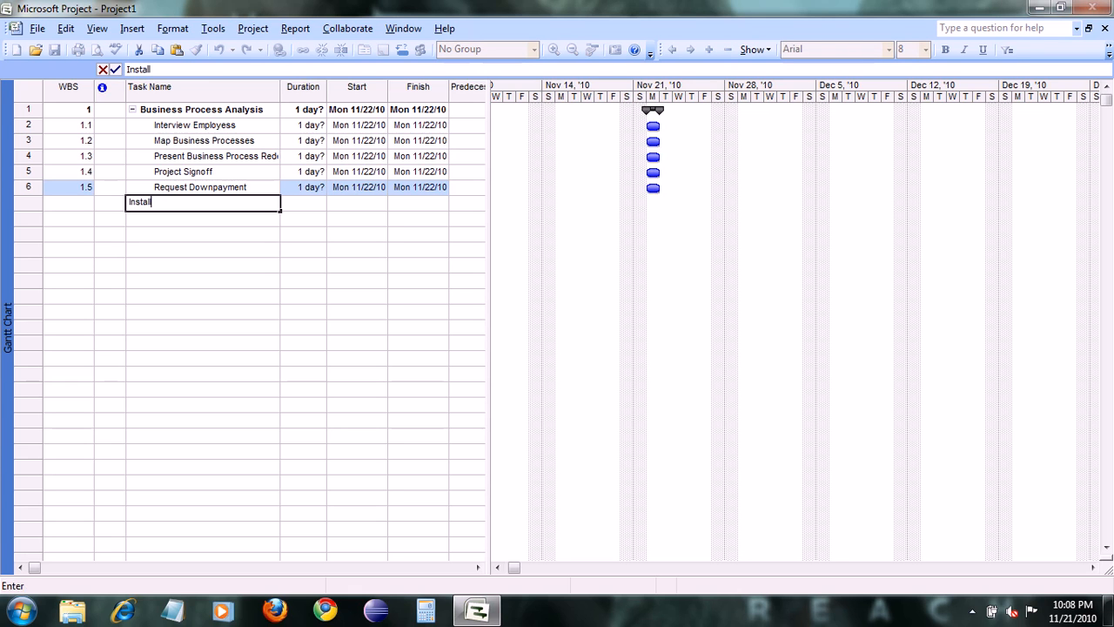
text( New Accounting )
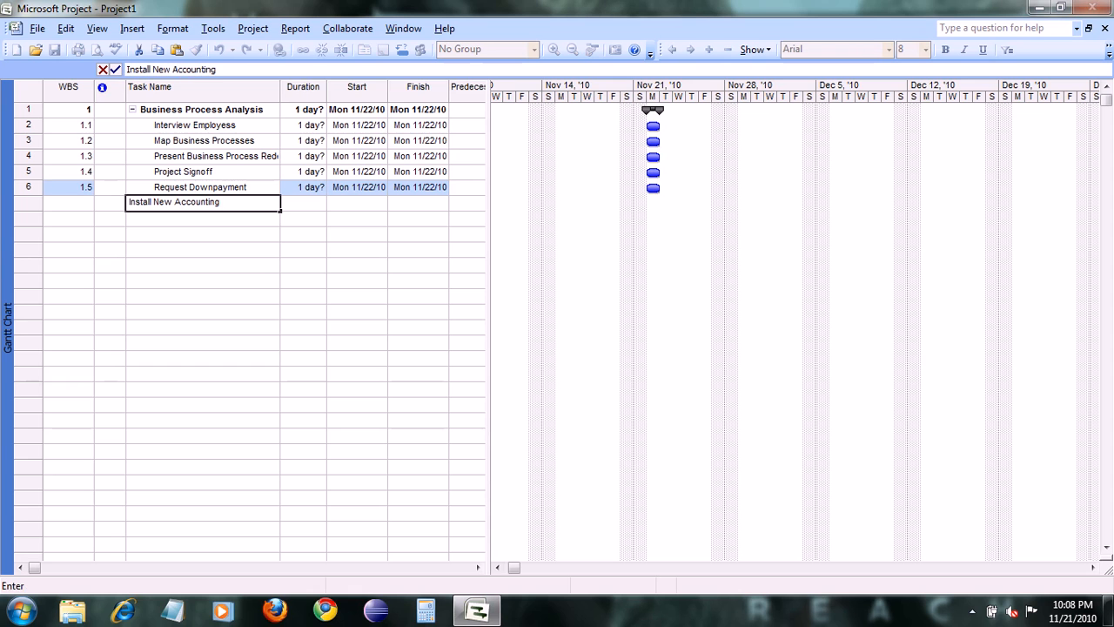
text(ERP Software)
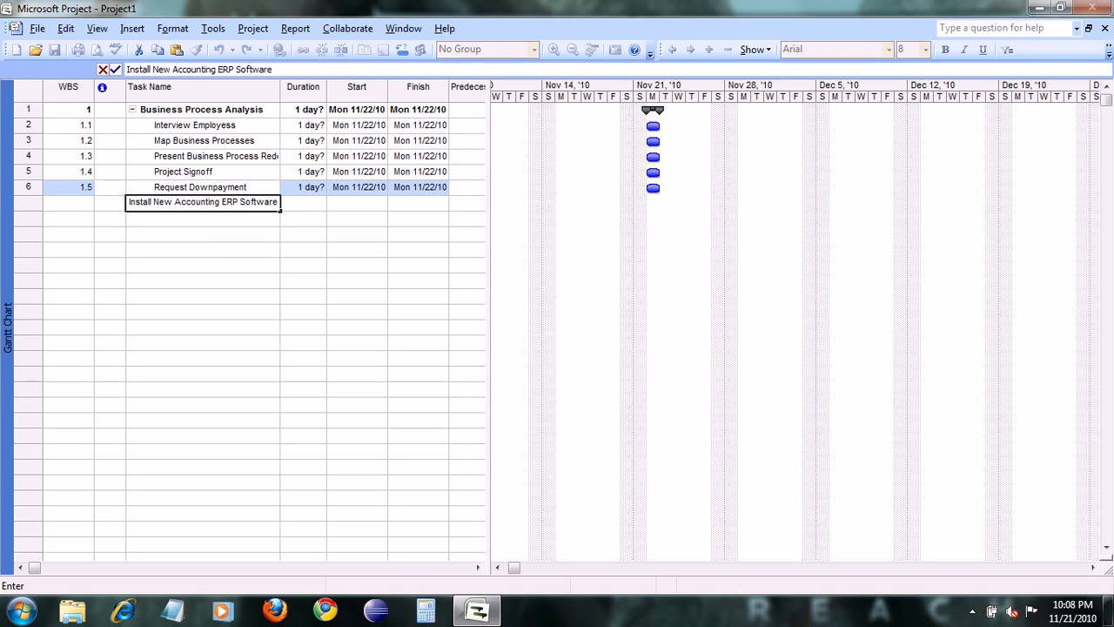
key(Return)
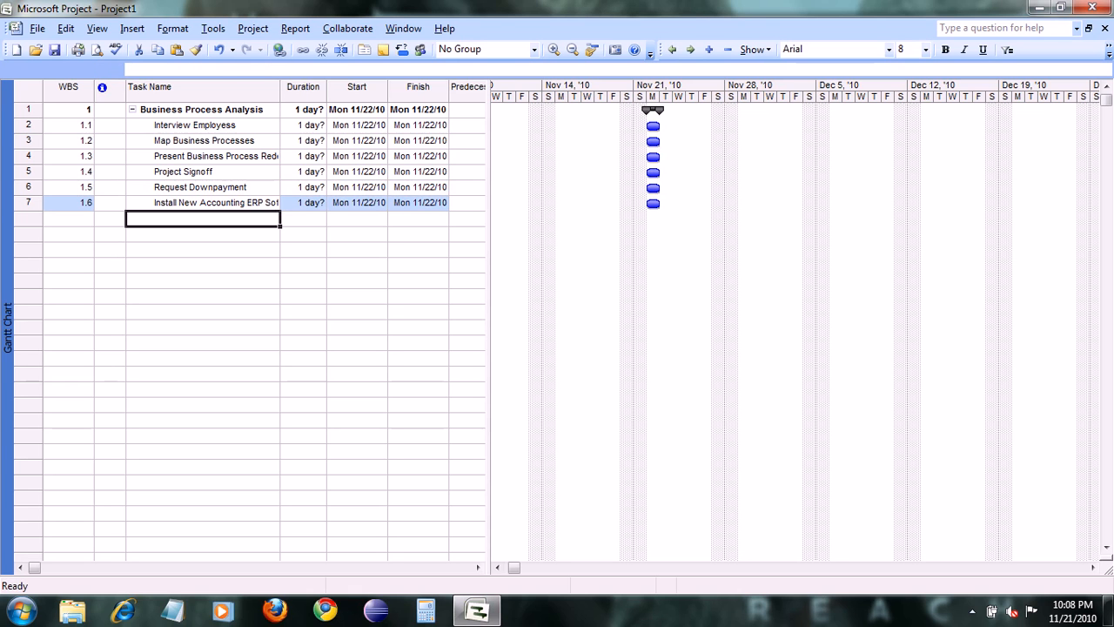
click(203, 203)
click(672, 50)
Step: Add a task named "Equipment Analysis" in the next empty row and indent it under Install New Accounting ERP Software
click(203, 219)
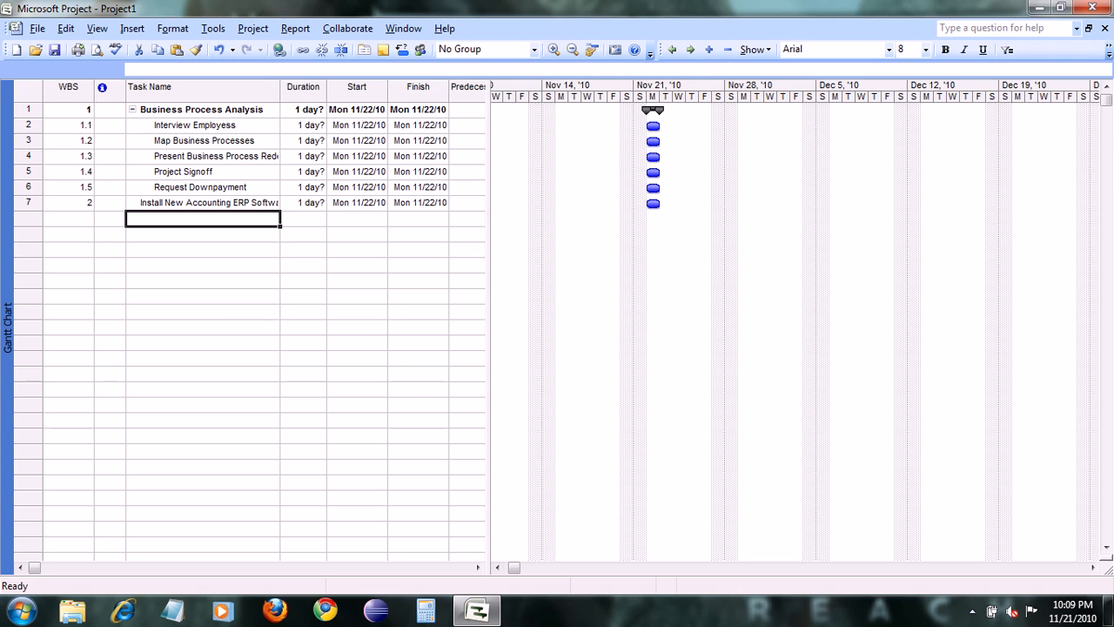
text(E)
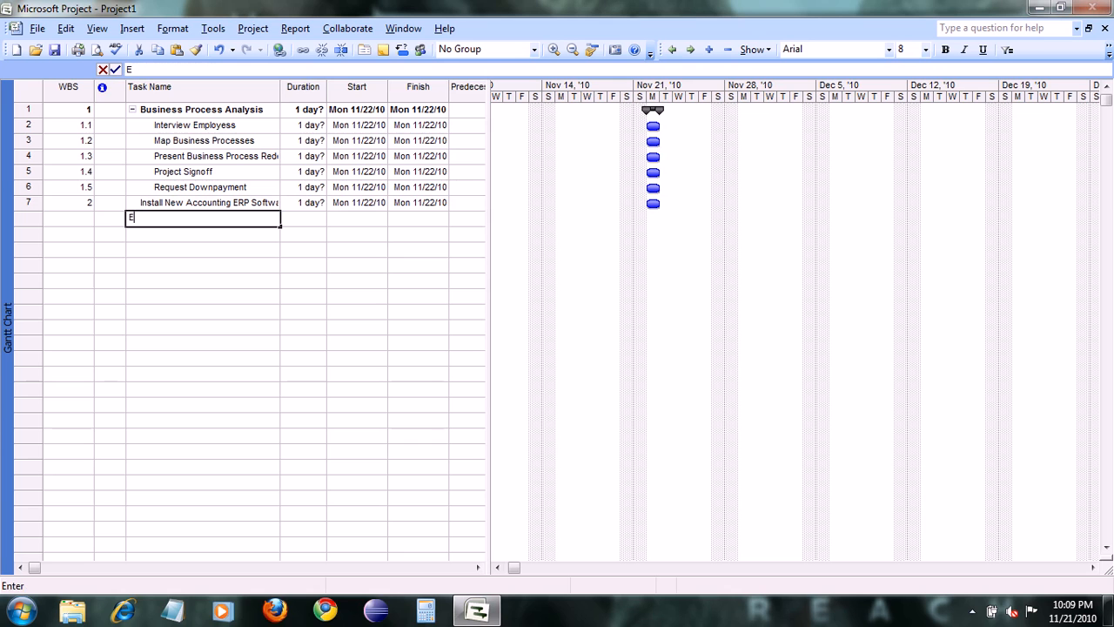
text(quipment Anayslys)
key(BackSpace)
key(BackSpace)
key(BackSpace)
text(is)
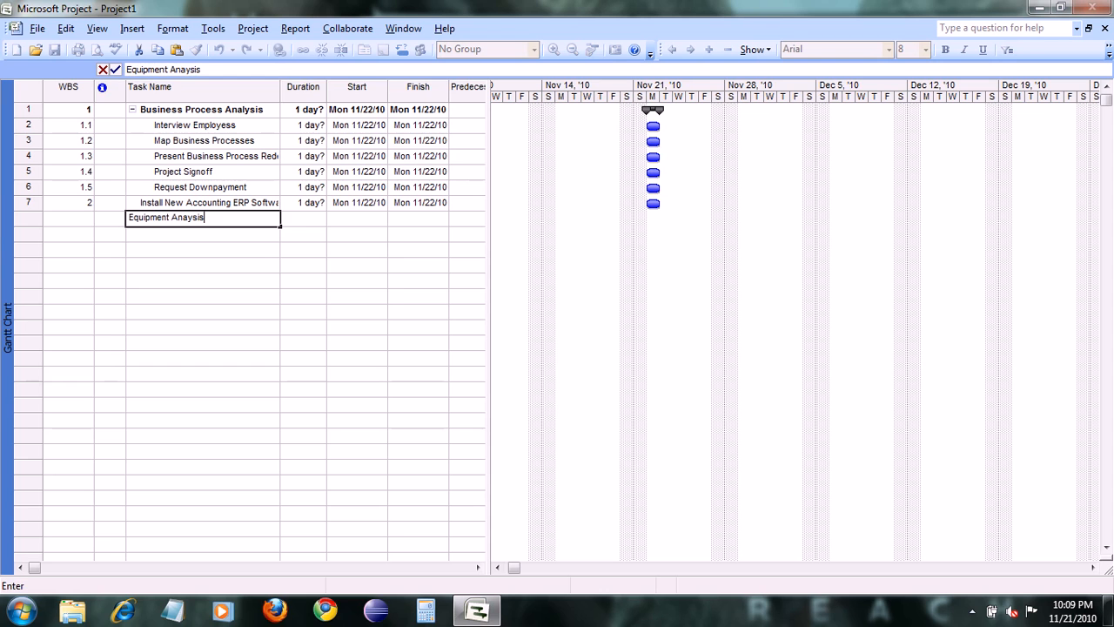
key(Return)
key(Up)
key(F2)
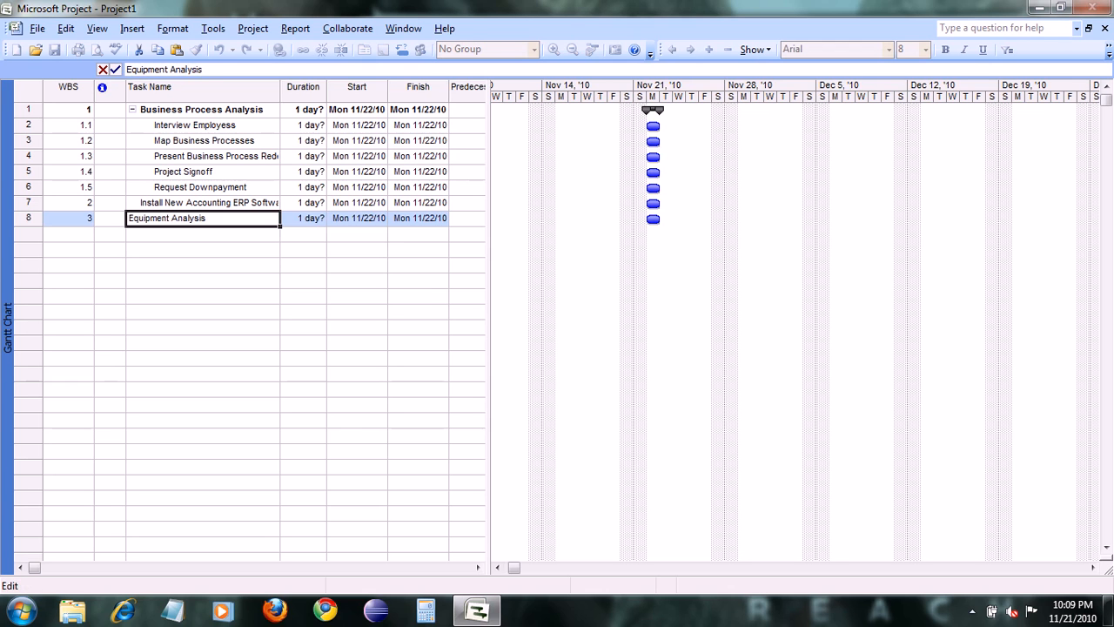
key(Return)
key(Up)
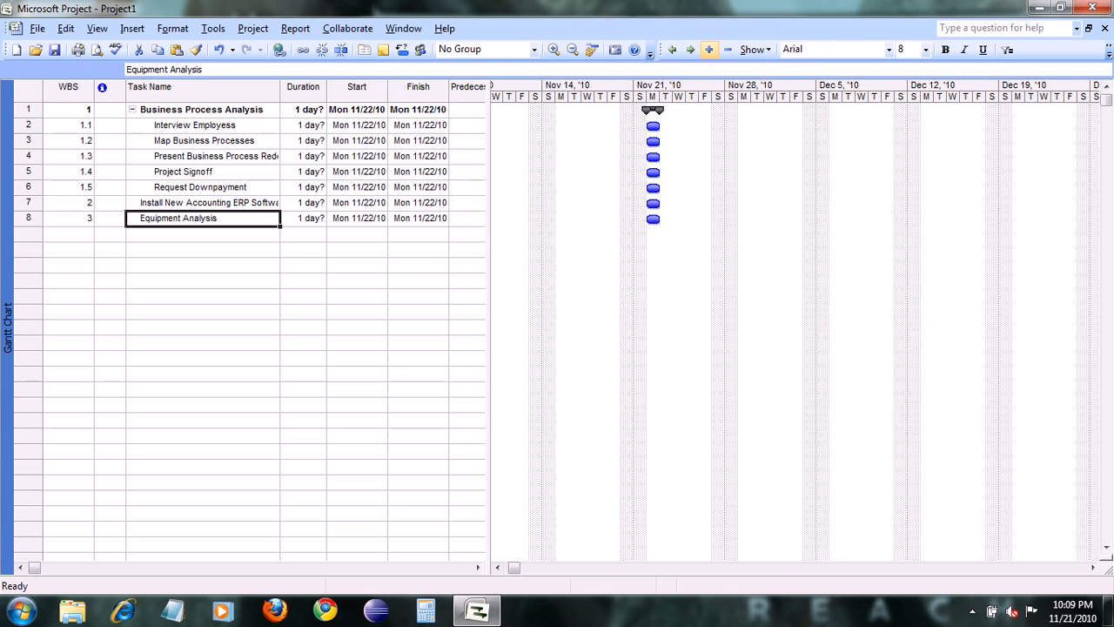
click(691, 49)
Step: Add a subtask named "Request New Equipment" in the row below Equipment Analysis
click(203, 234)
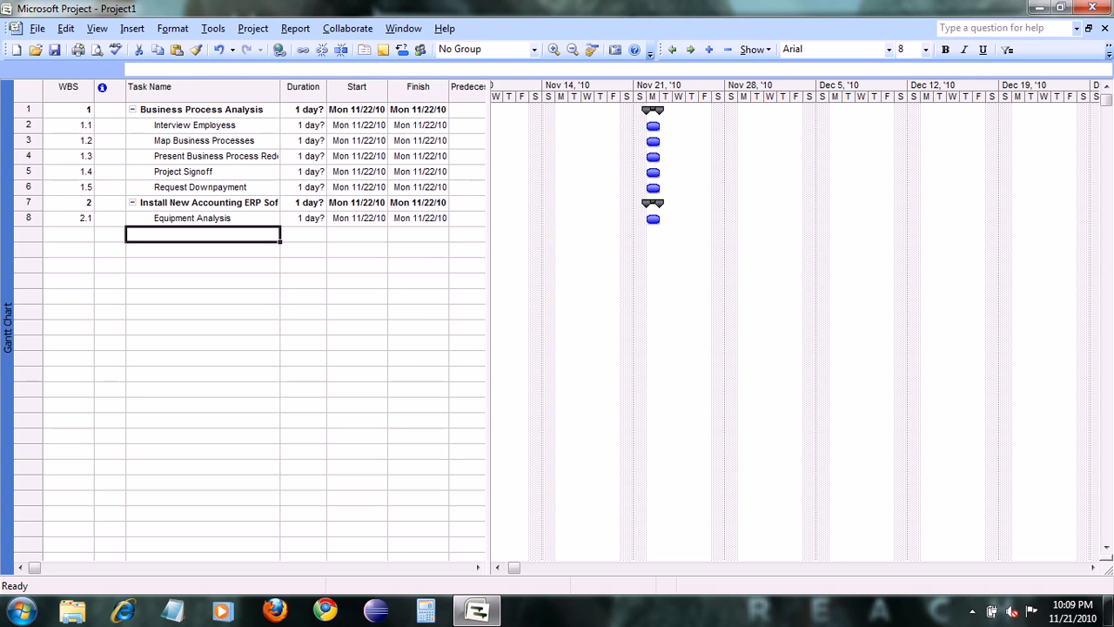
text(Re)
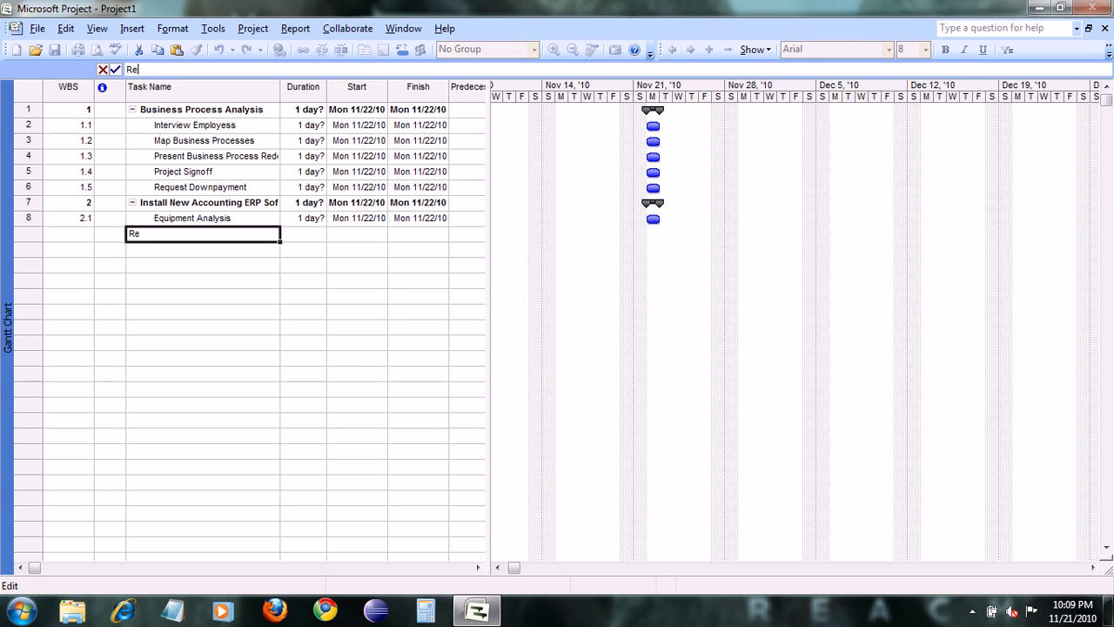
text(quest New Equipment)
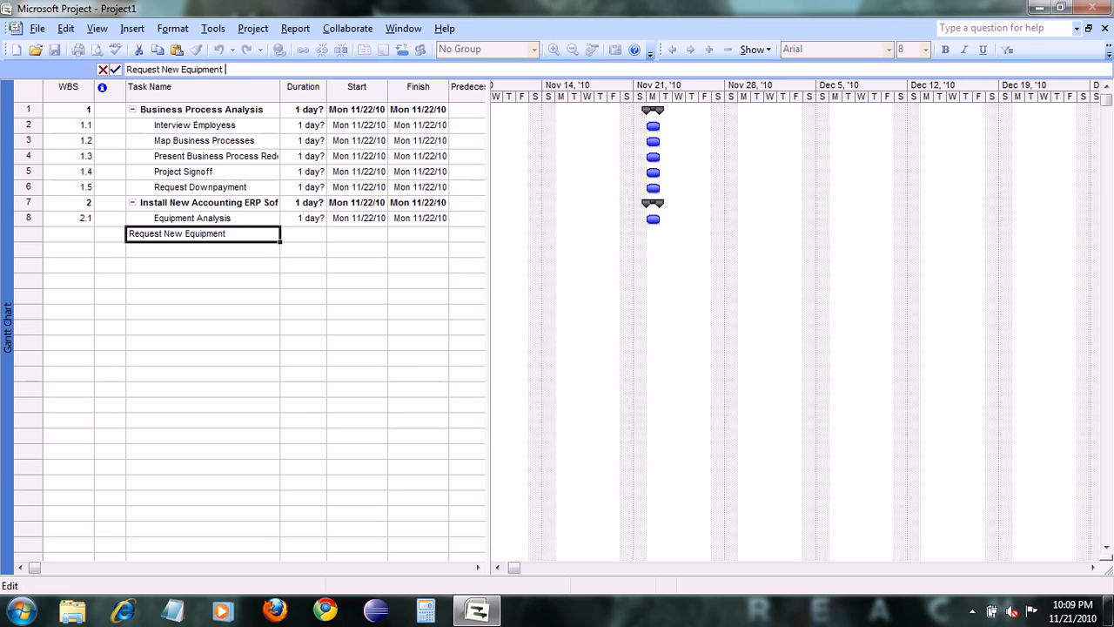
key(Return)
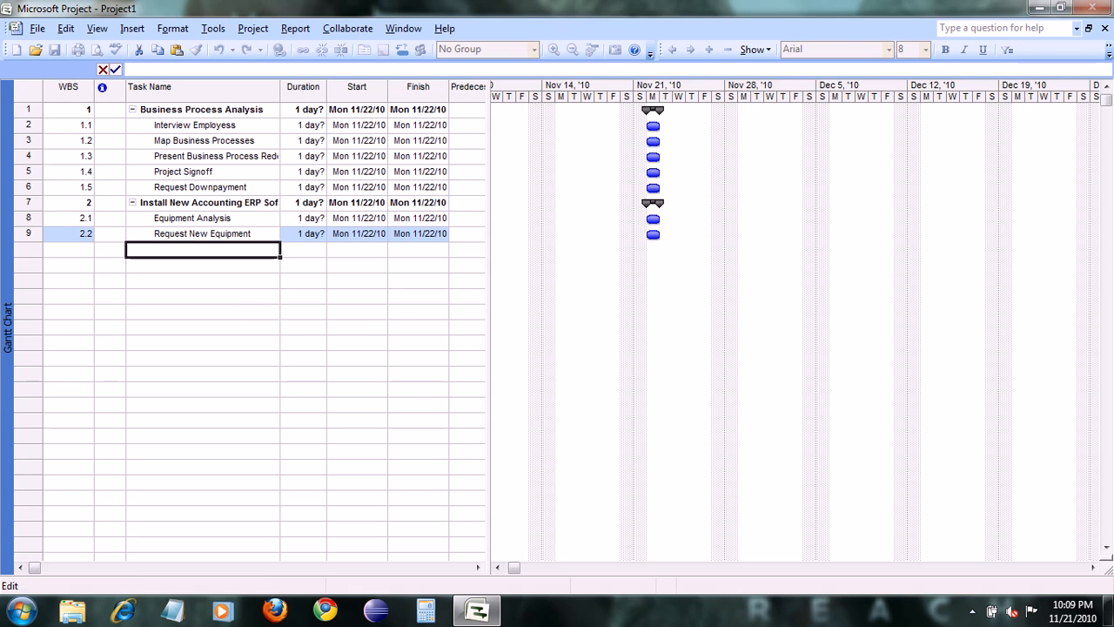
text(Importing )
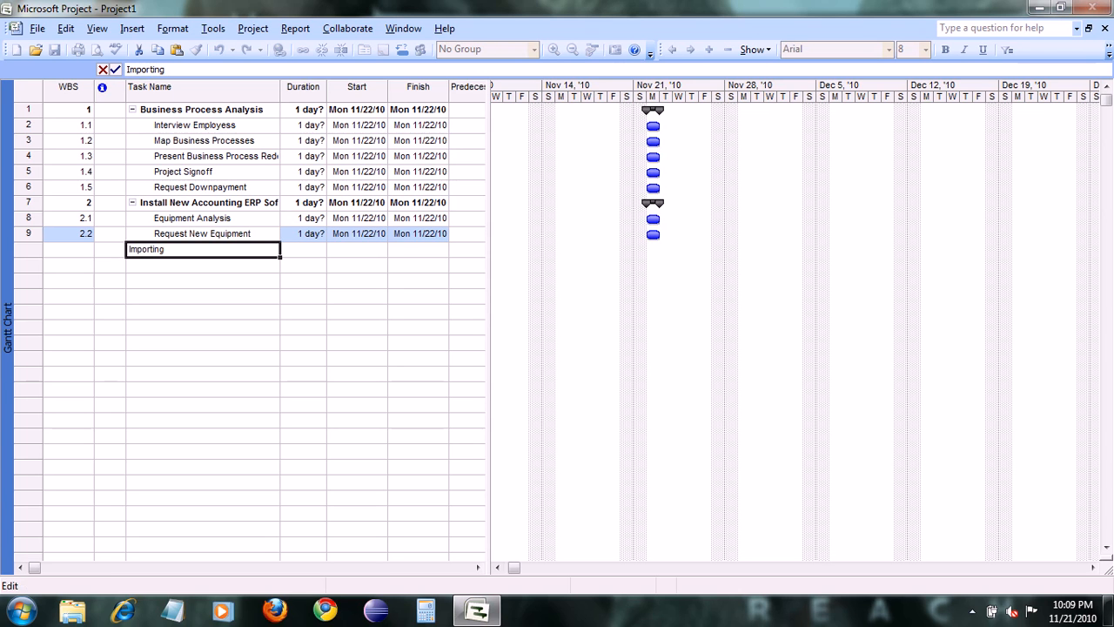
text(al)
text(l)
text( Char)
key(BackSpace)
key(BackSpace)
key(BackSpace)
text(har)
key(BackSpace)
key(BackSpace)
key(BackSpace)
key(BackSpace)
key(BackSpace)
key(BackSpace)
key(BackSpace)
key(BackSpace)
key(BackSpace)
key(BackSpace)
key(BackSpace)
key(BackSpace)
key(BackSpace)
key(BackSpace)
key(BackSpace)
key(BackSpace)
key(BackSpace)
key(BackSpace)
Step: Add a subtask named "Install New Equipment (HW)" in the row below Request New Equipment
text(Install New Equipment H)
key(BackSpace)
text((HW))
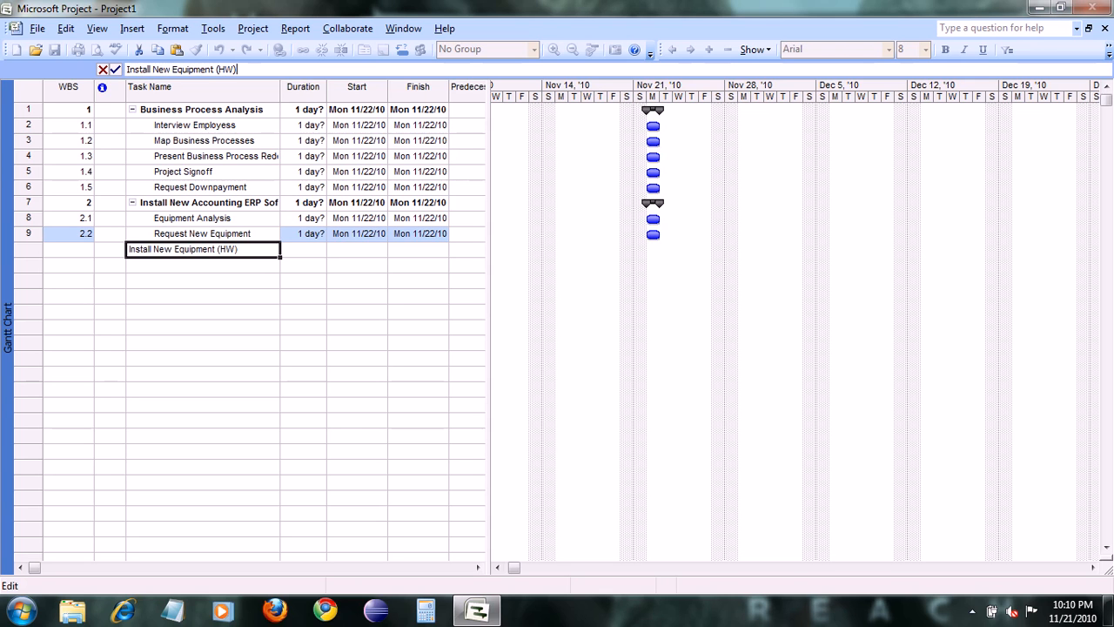
key(Return)
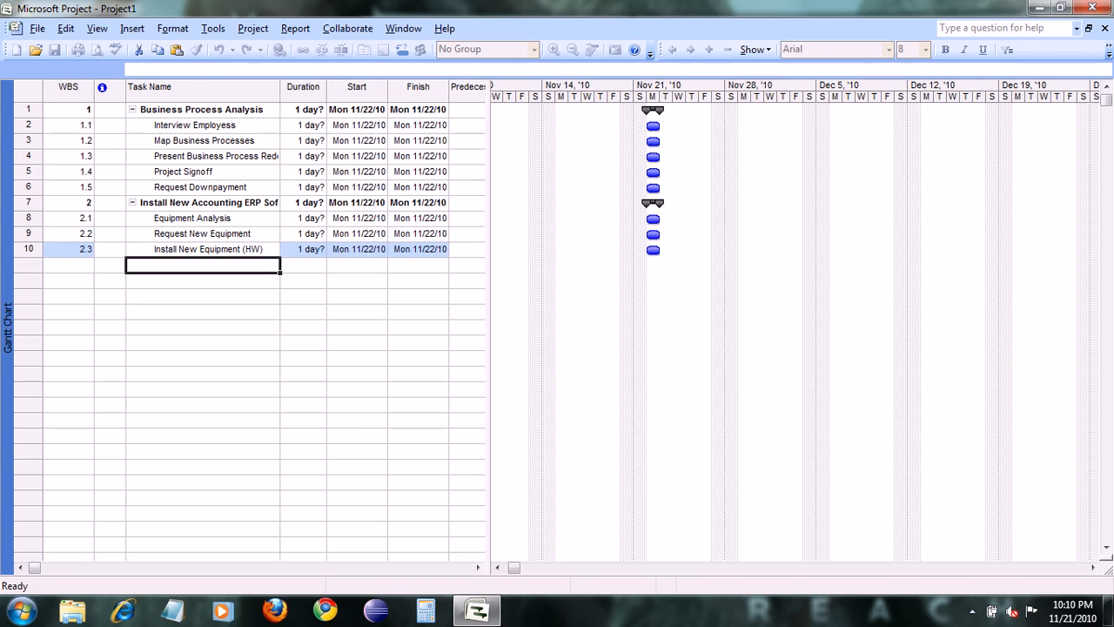
Step: Copy "Accounting ERP Software" from the second phase's name and rename that phase "Install New Computer HW"
click(203, 203)
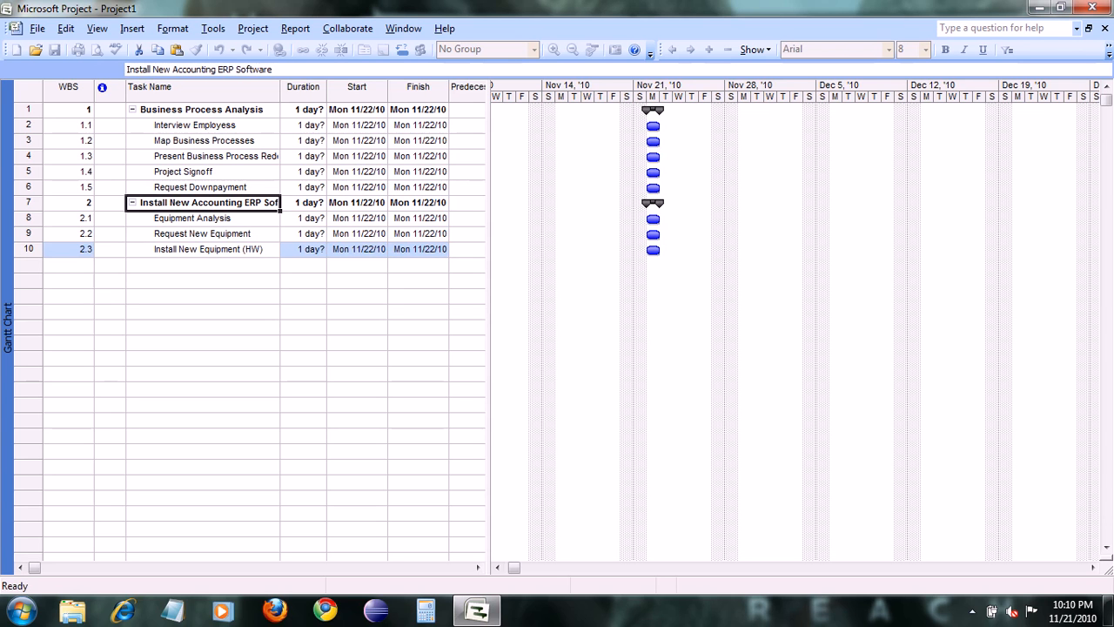
drag(173, 70, 272, 70)
key(ctrl+c)
key(BackSpace)
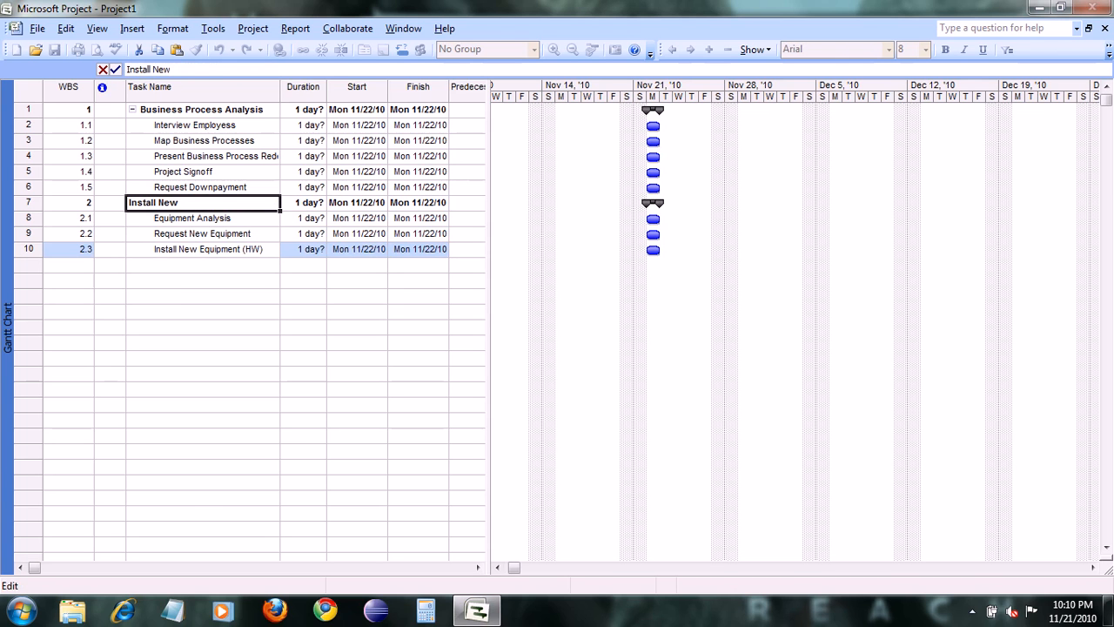
text(Computer HW)
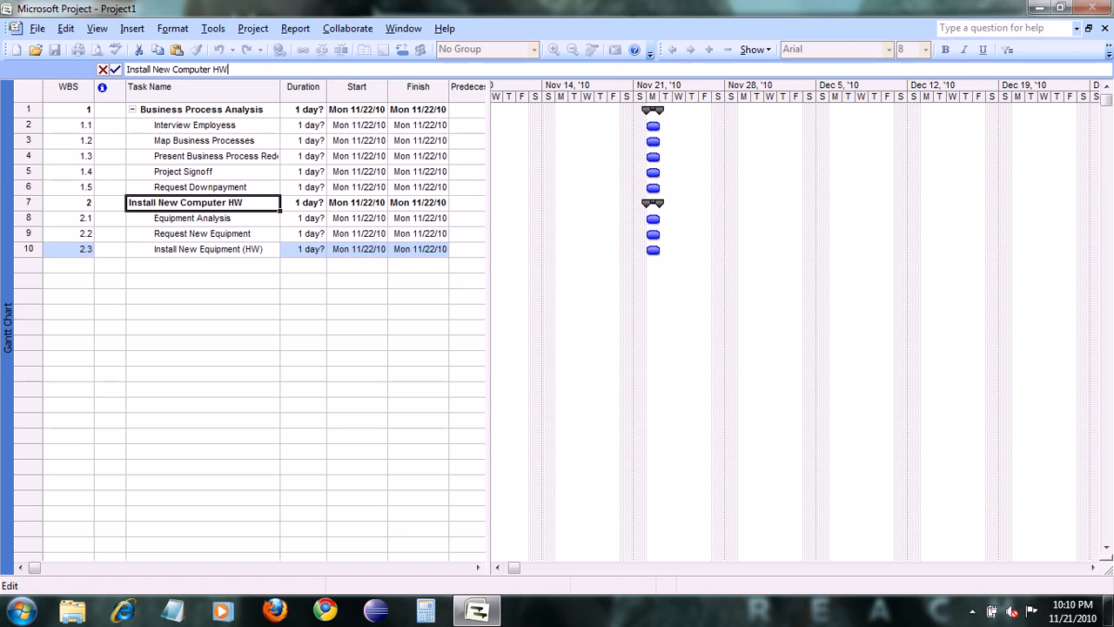
key(Return)
Step: Add a task named "Install Accounting ERP Software" below Install New Equipment (HW), reusing the copied text, and outdent it to the phase level
key(F2)
key(ctrl+v)
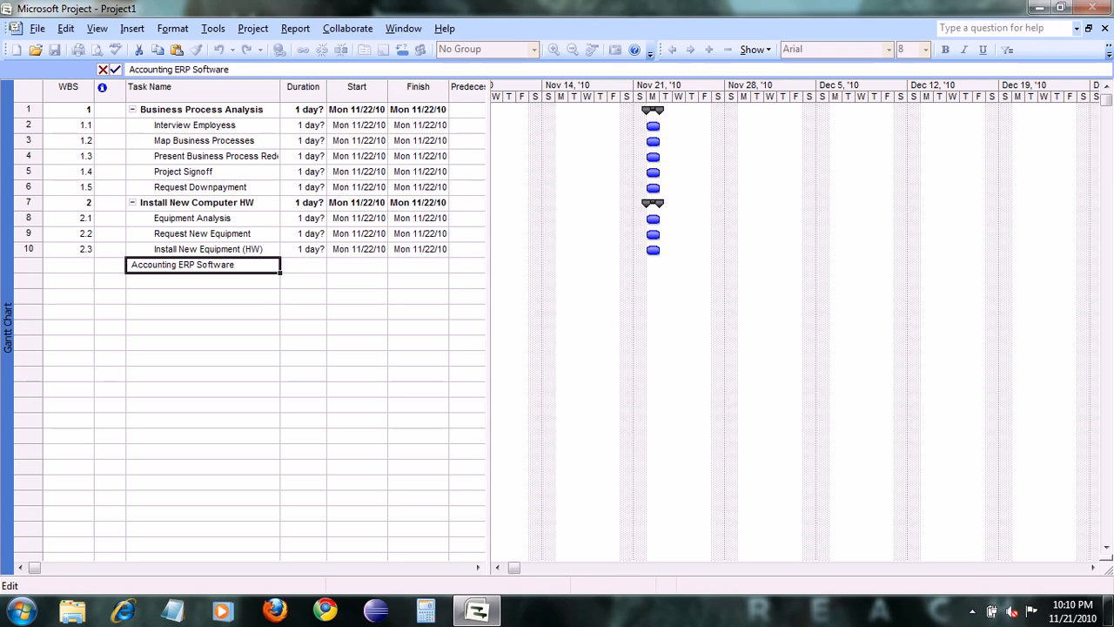
key(Home)
text(Install)
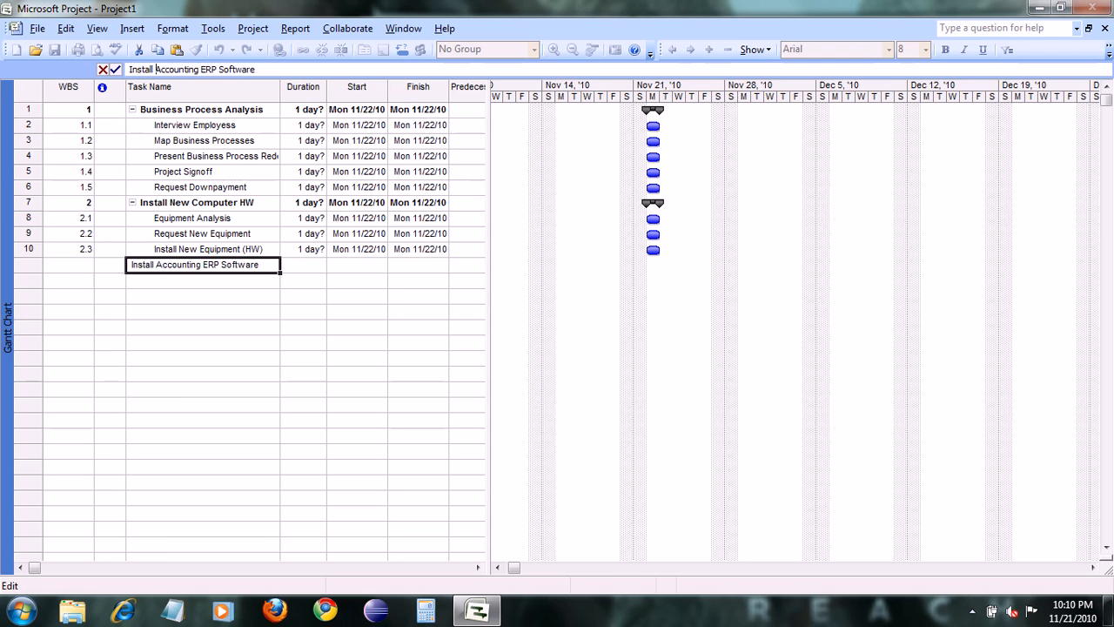
key(Return)
key(Up)
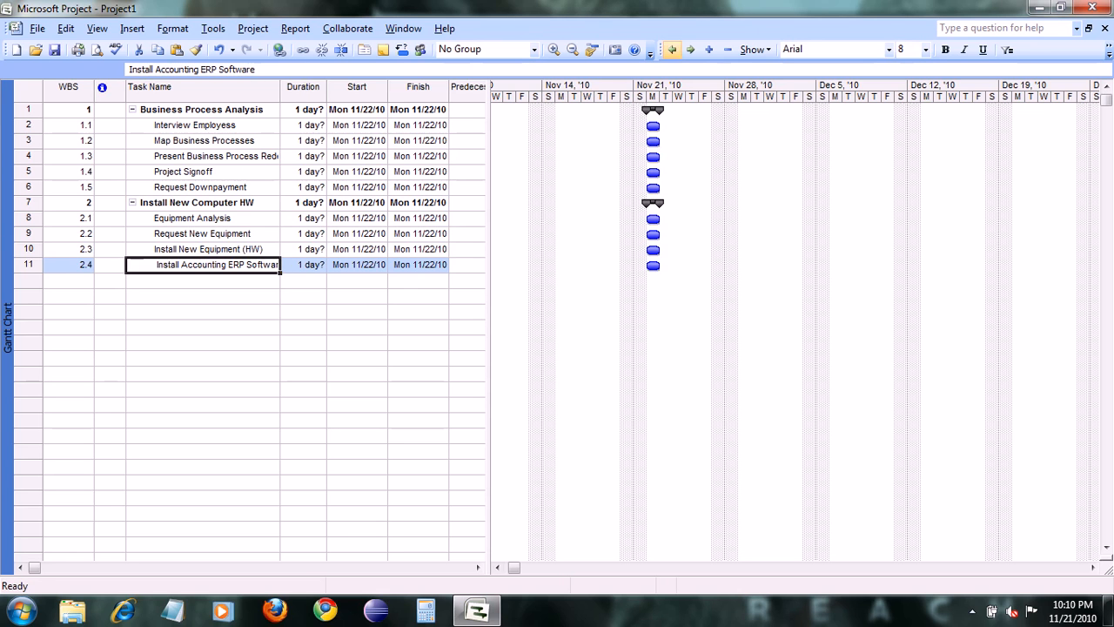
click(672, 49)
Step: Add a task named "Import All Chart of Accounts" in the next empty row and indent it under Install Accounting ERP Software
key(Down)
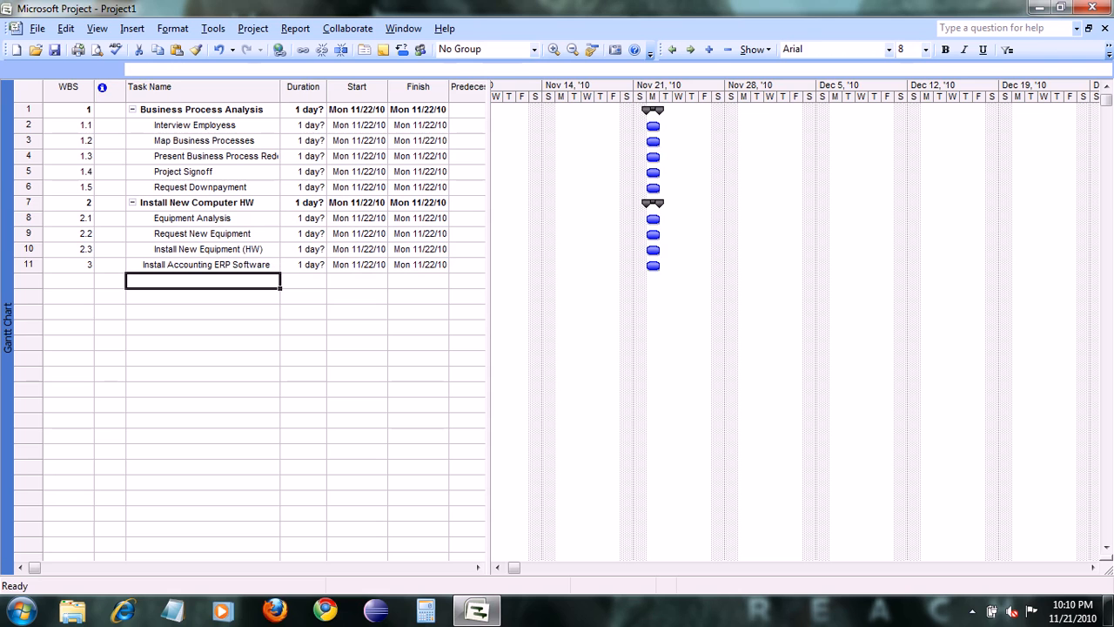
text(I)
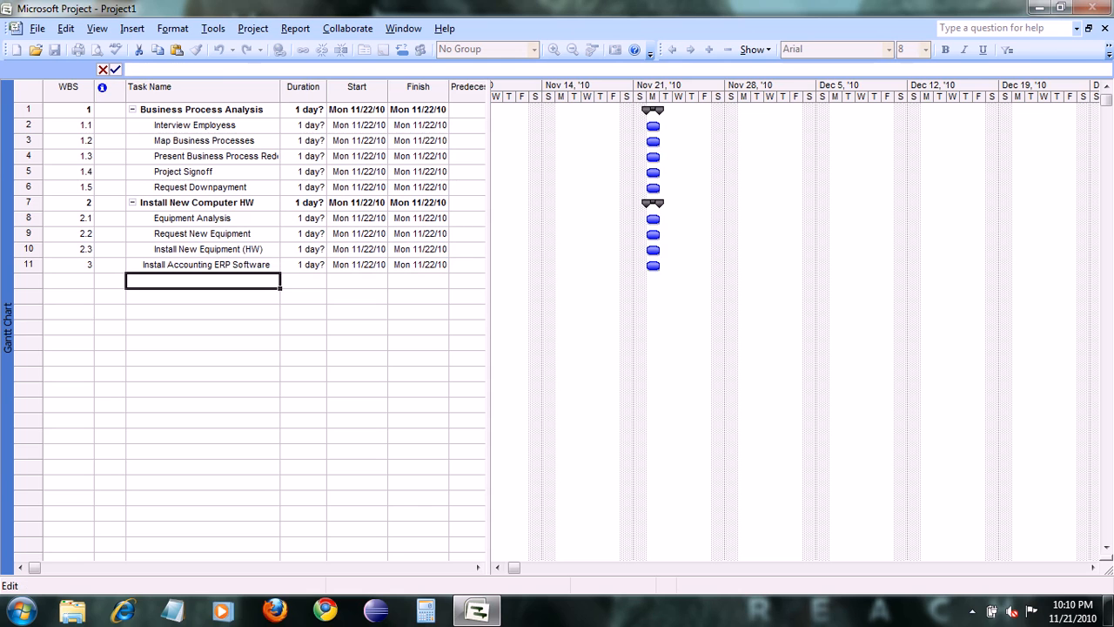
text(Import All Chart of)
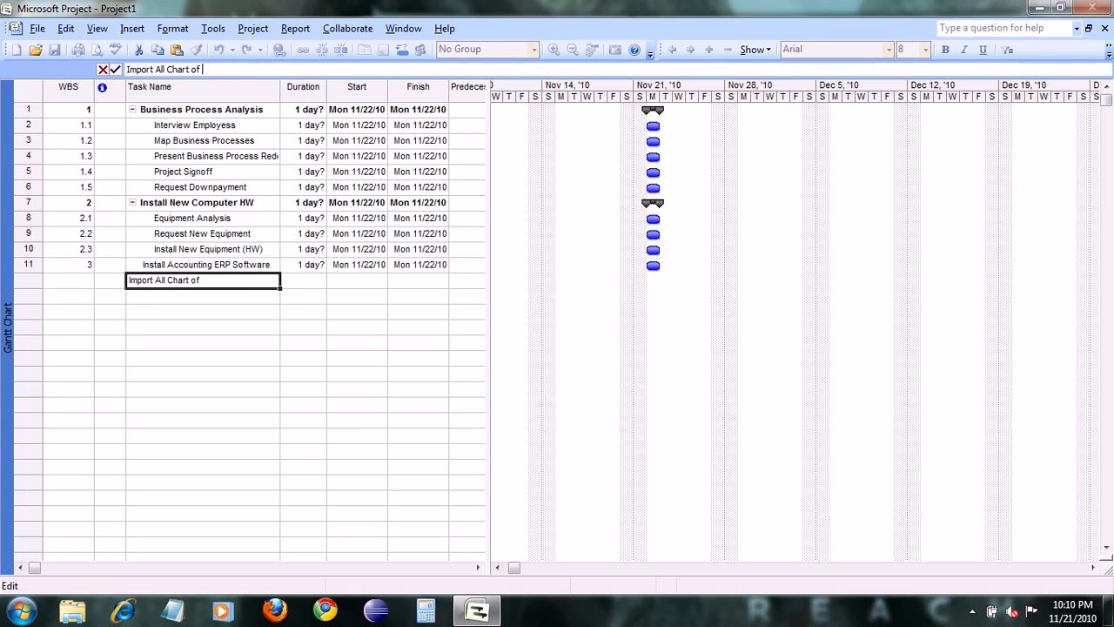
text( Accounts)
key(Return)
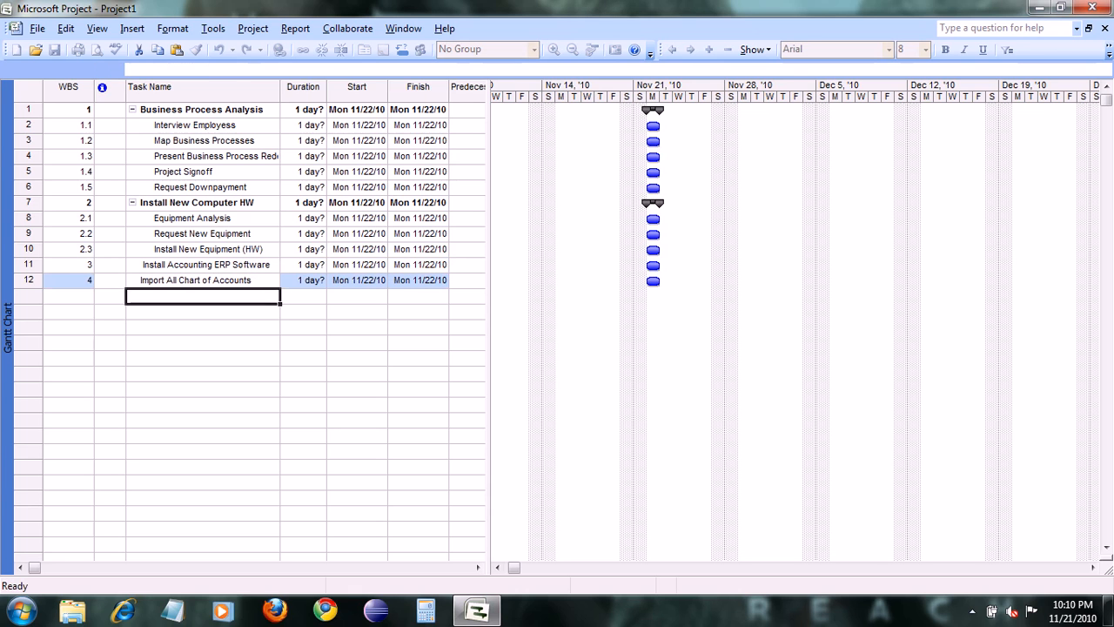
click(203, 281)
click(690, 50)
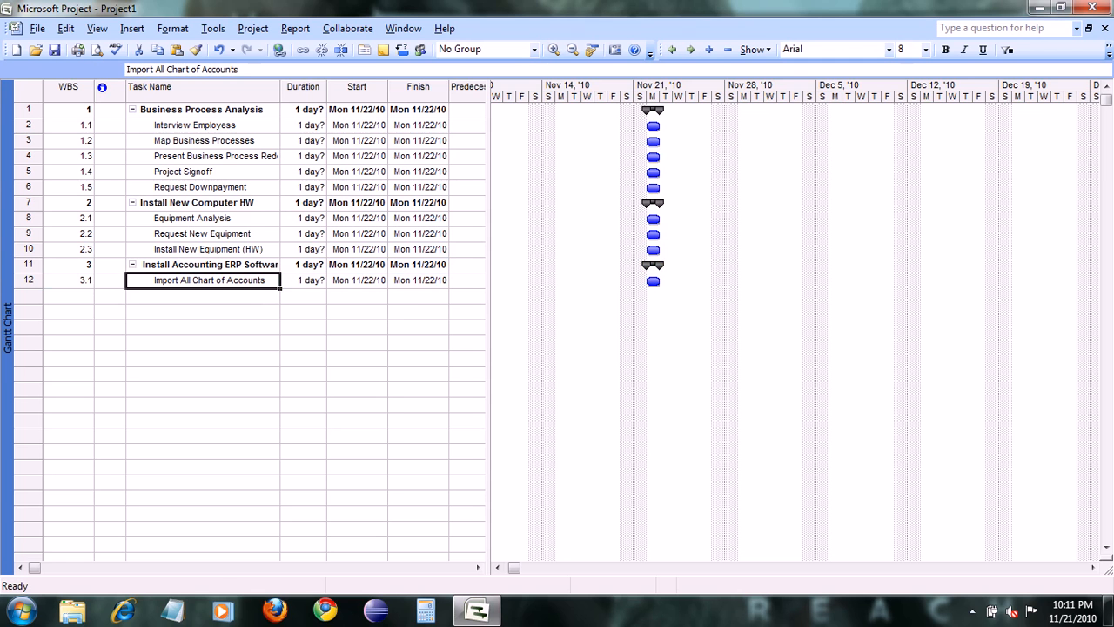
Step: Add a subtask named "Import Customer List" in the row below Import All Chart of Accounts
click(203, 297)
text(Import)
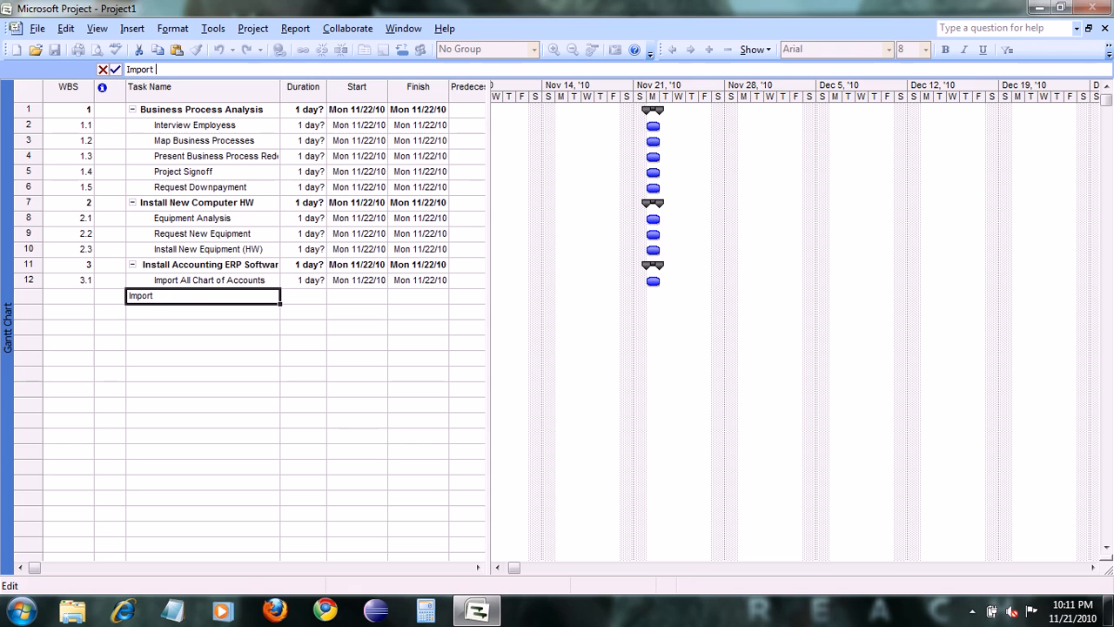
text( Customer LIst)
key(BackSpace)
key(BackSpace)
key(BackSpace)
text(ist)
key(Return)
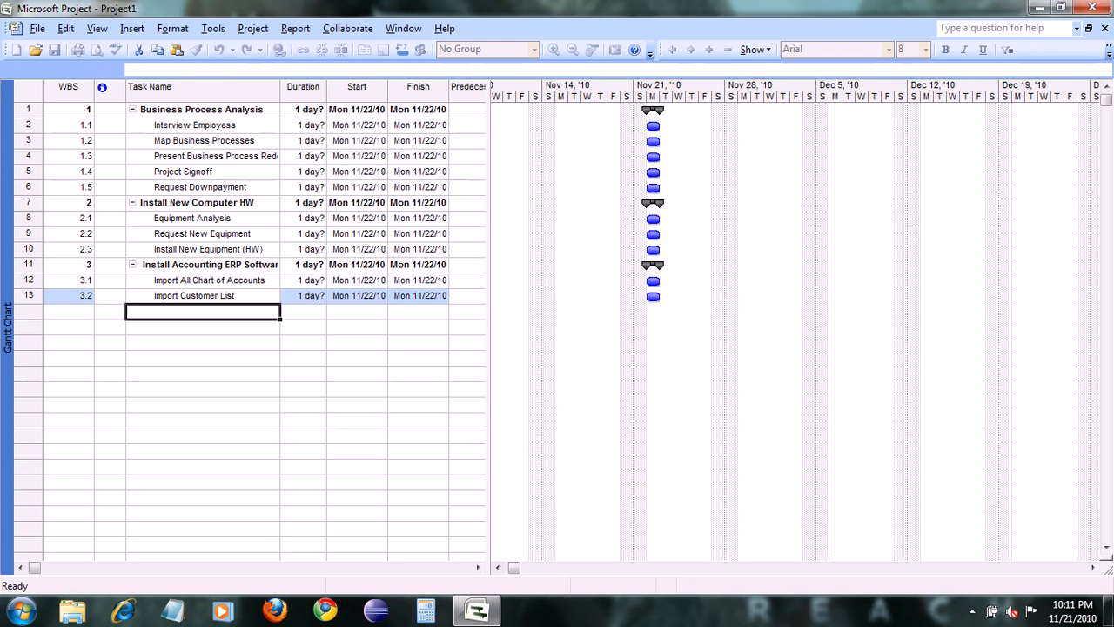
Step: Add a subtask named "Import Items from QB" in the row below Import Customer List
text(I)
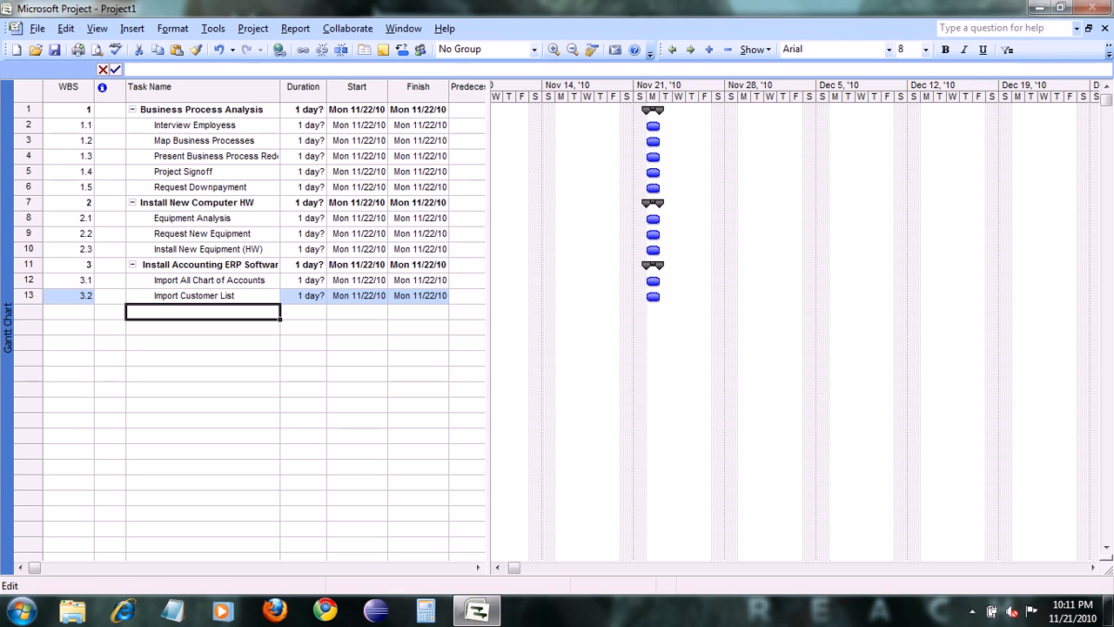
text(Imp)
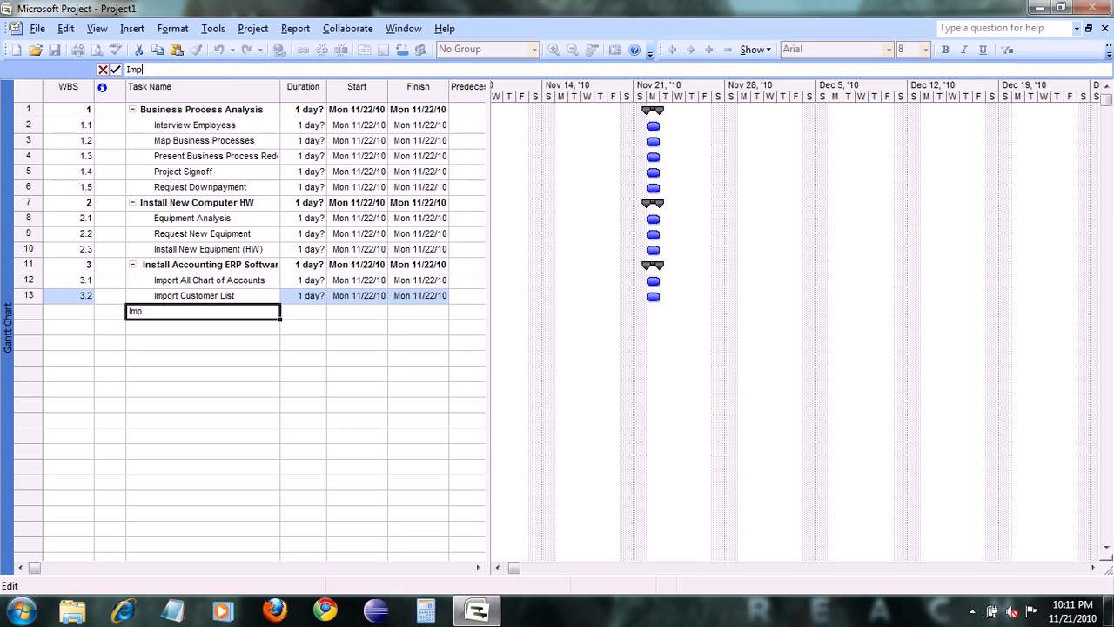
text(ort Items from )
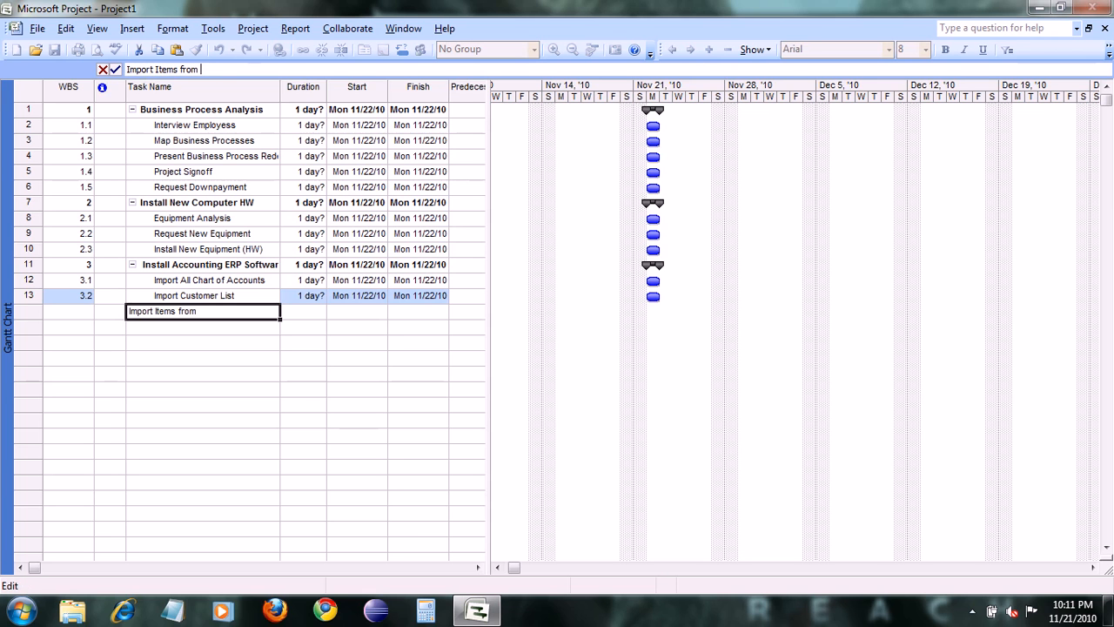
text(QB)
key(Return)
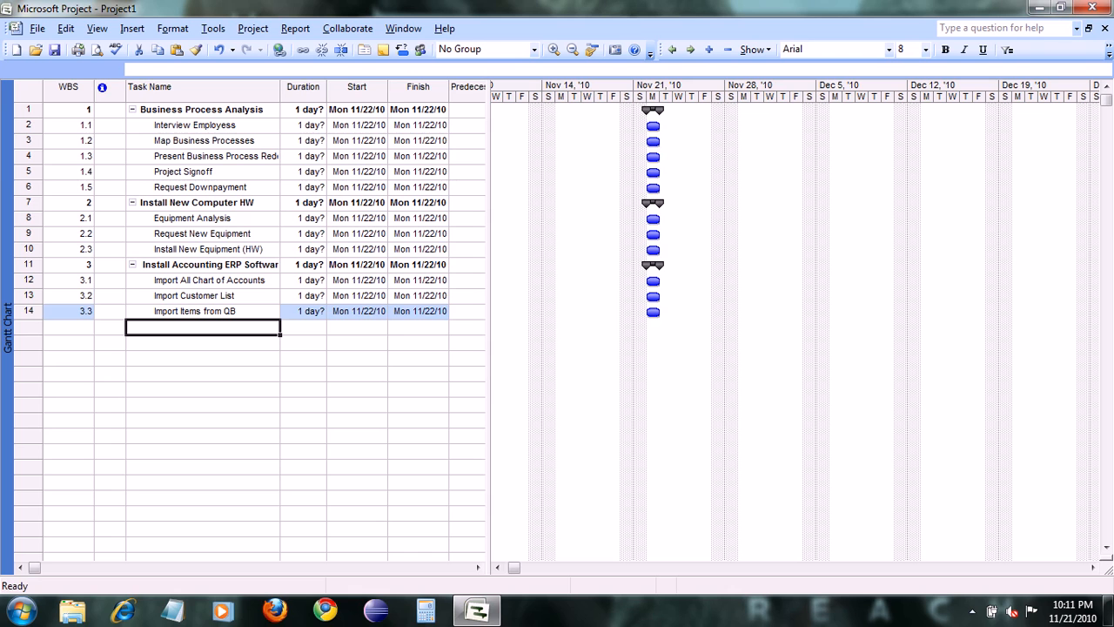
Step: Add a task named "Training Users" below Import Items from QB and outdent it to the phase level
text(ra)
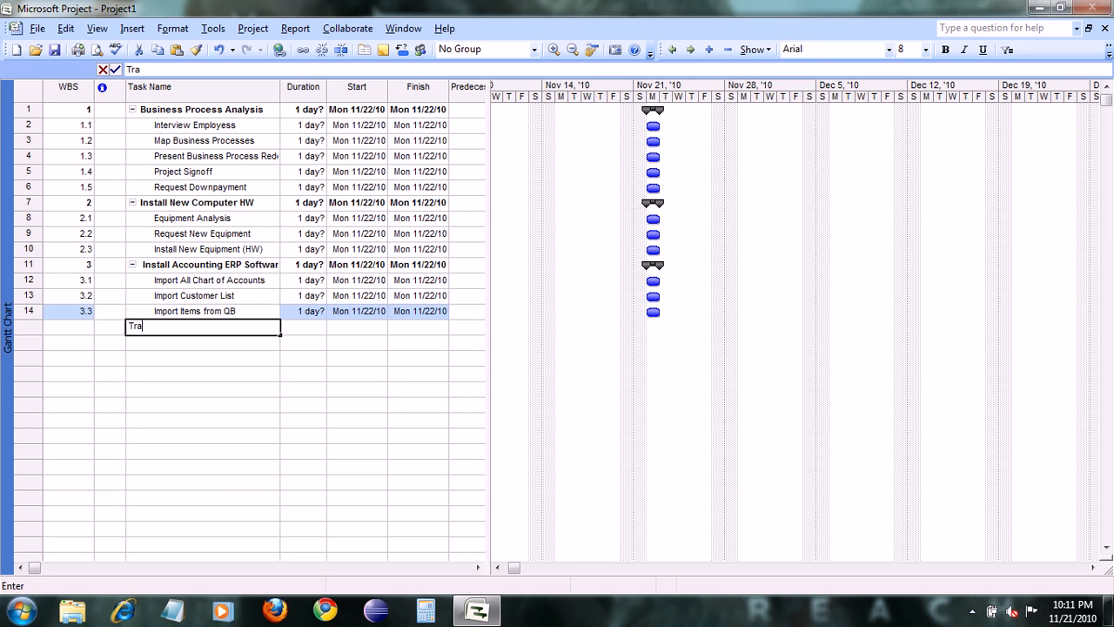
text(ining Users)
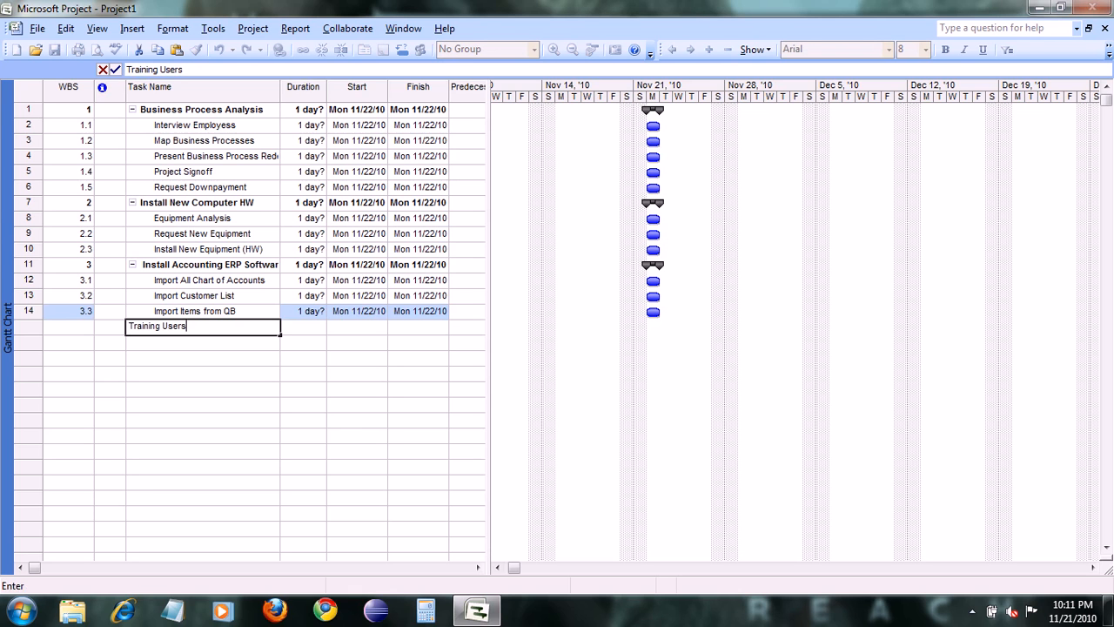
key(Return)
key(Up)
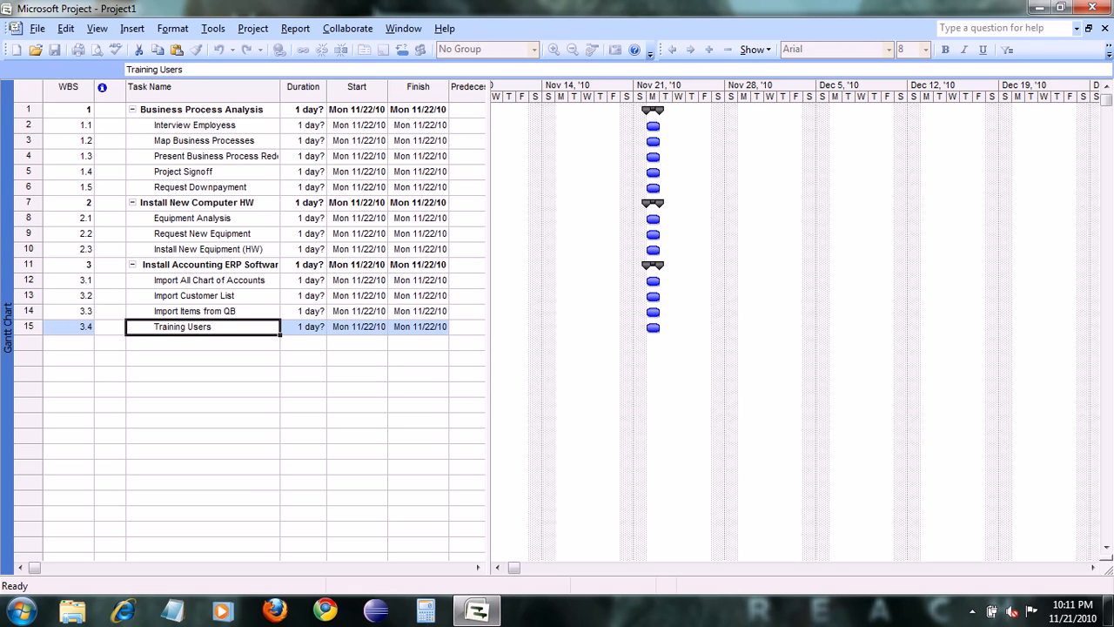
key(alt+shift+Left)
key(Down)
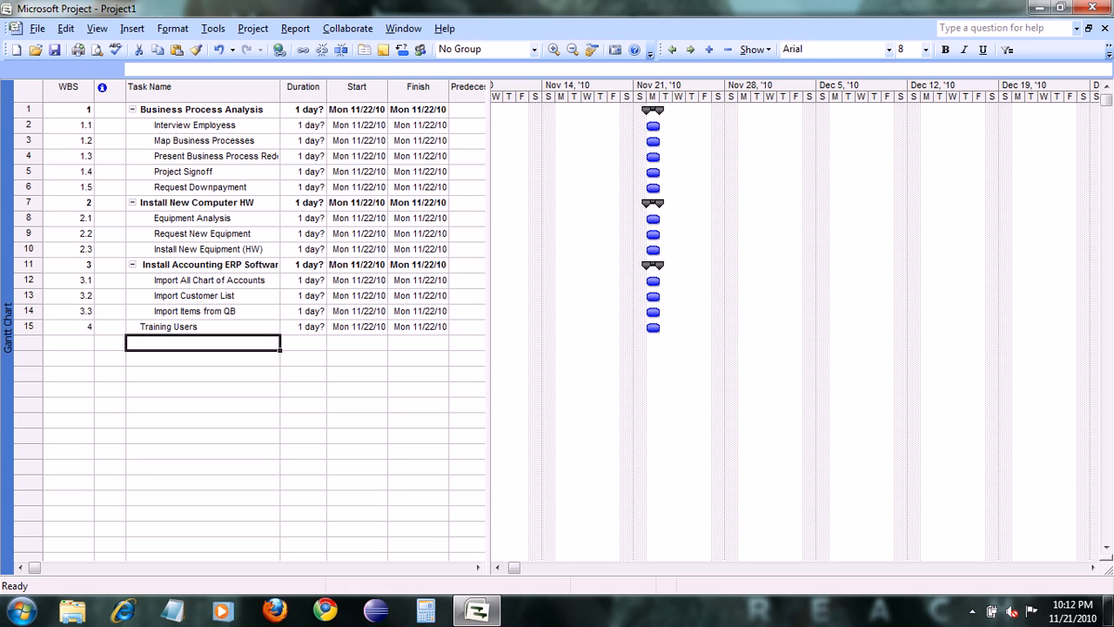
Step: Add a task named "Train Sales Reps to use CRM" in the next empty row and indent it under Training Users
text(Tra)
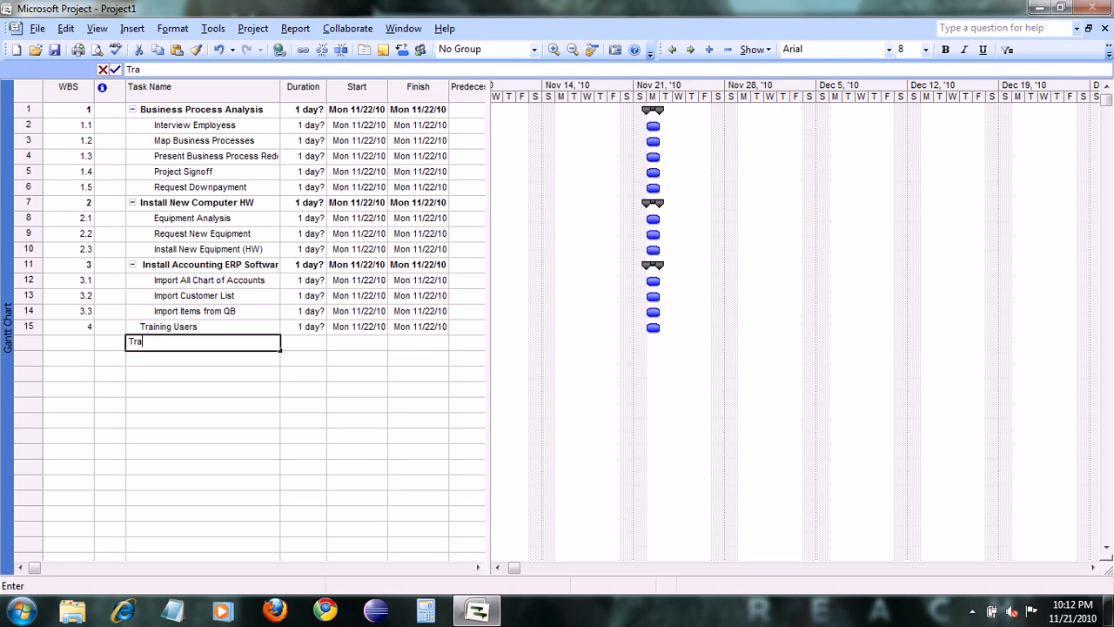
text(in Sales Reps to use CRM)
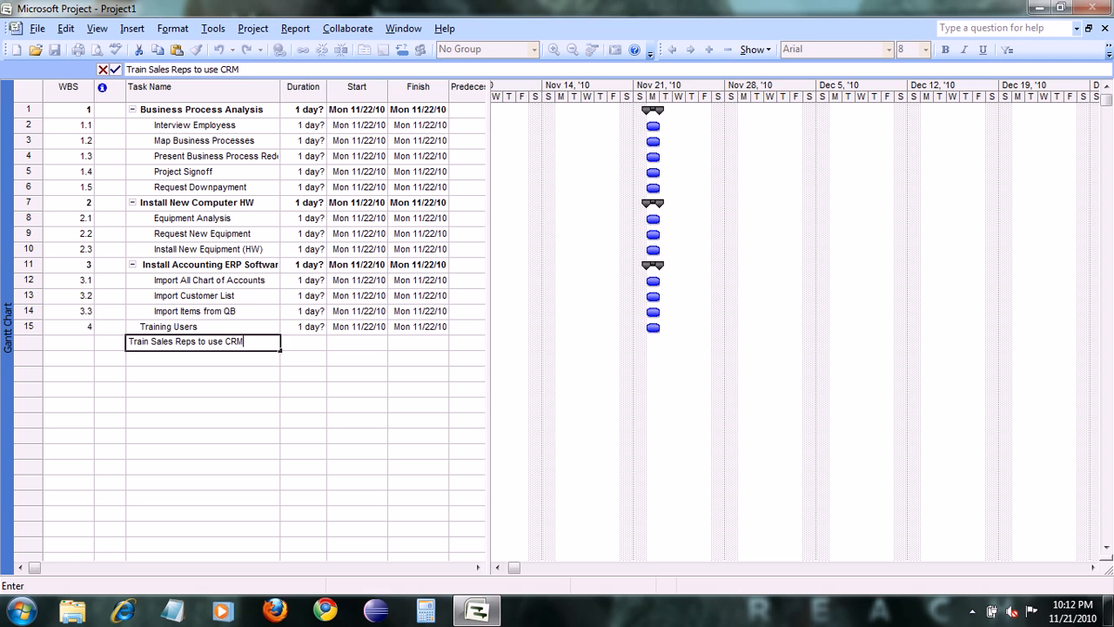
key(Return)
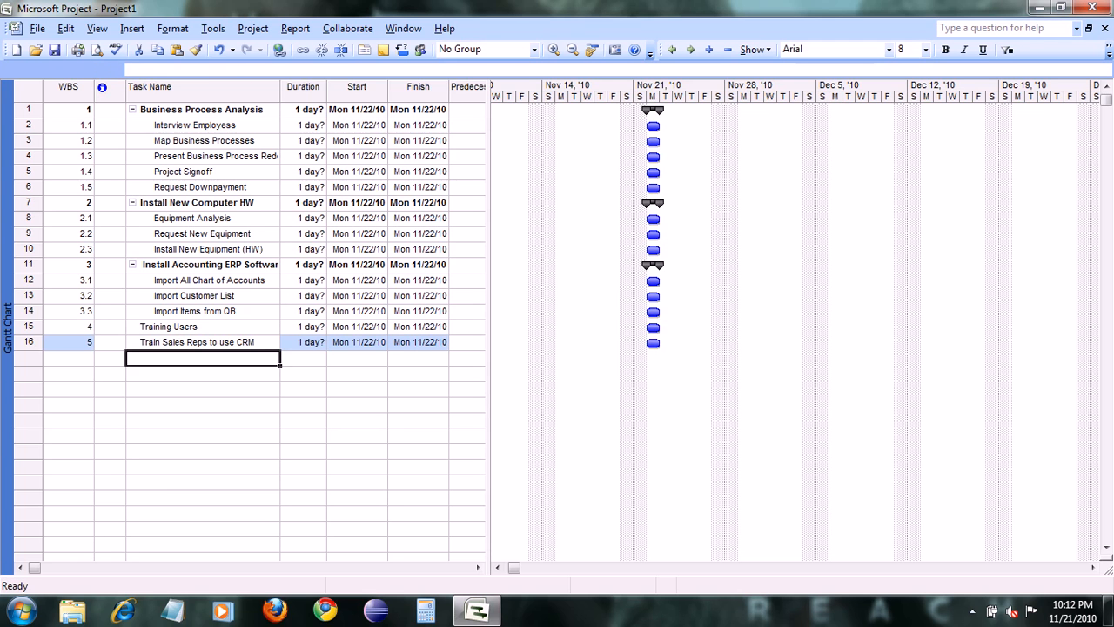
click(202, 342)
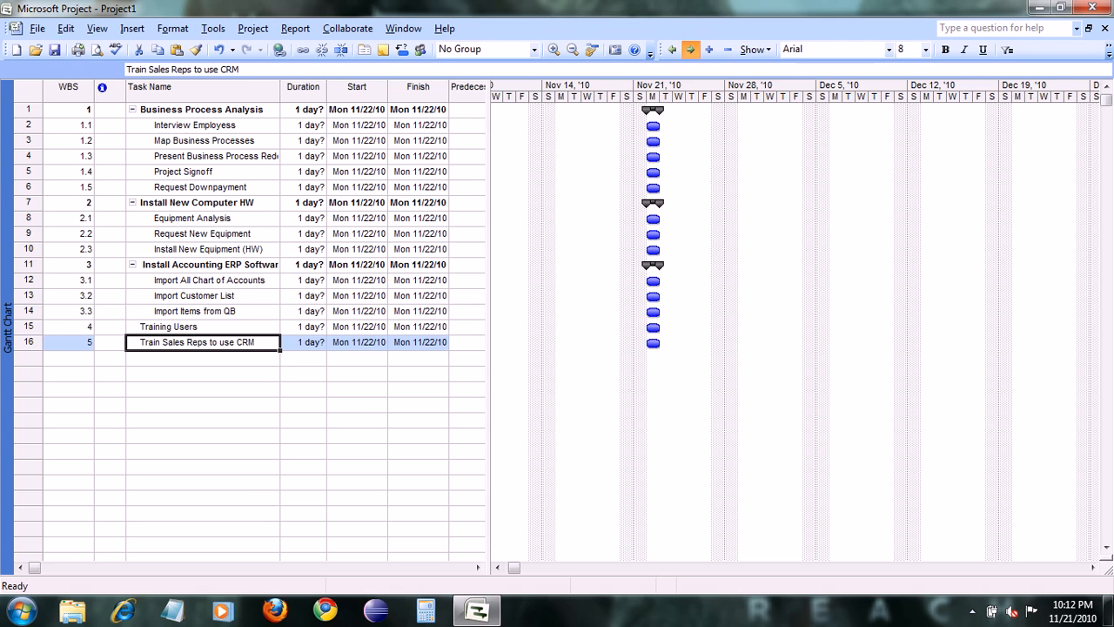
click(691, 50)
key(Down)
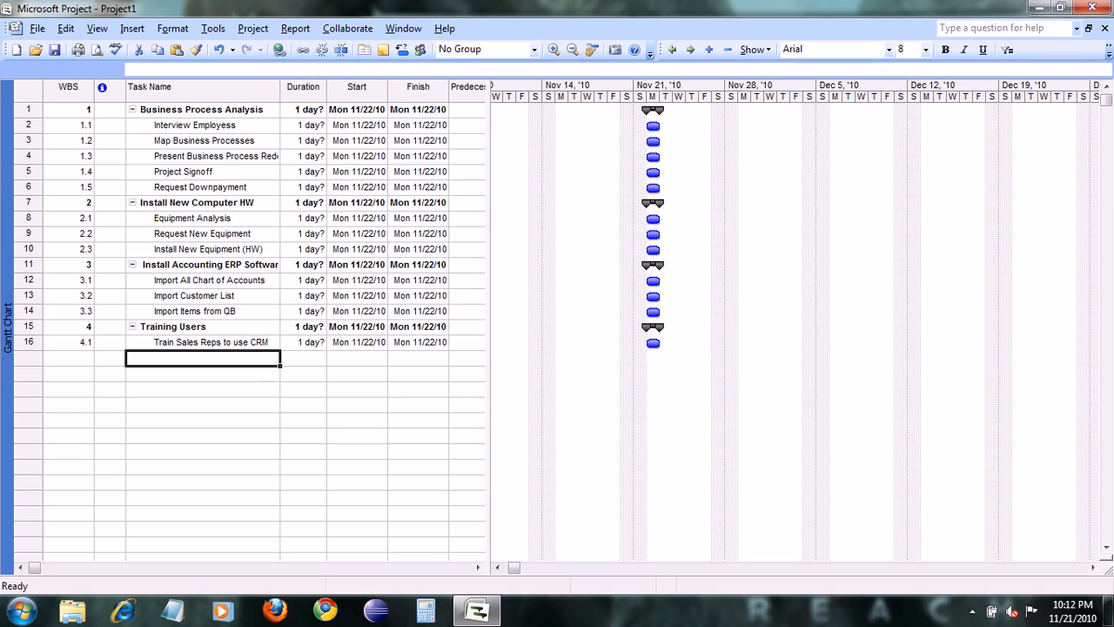
Step: Add a subtask named "Train Accounting staff to use GL" in the row below Train Sales Reps to use CRM
text(Train )
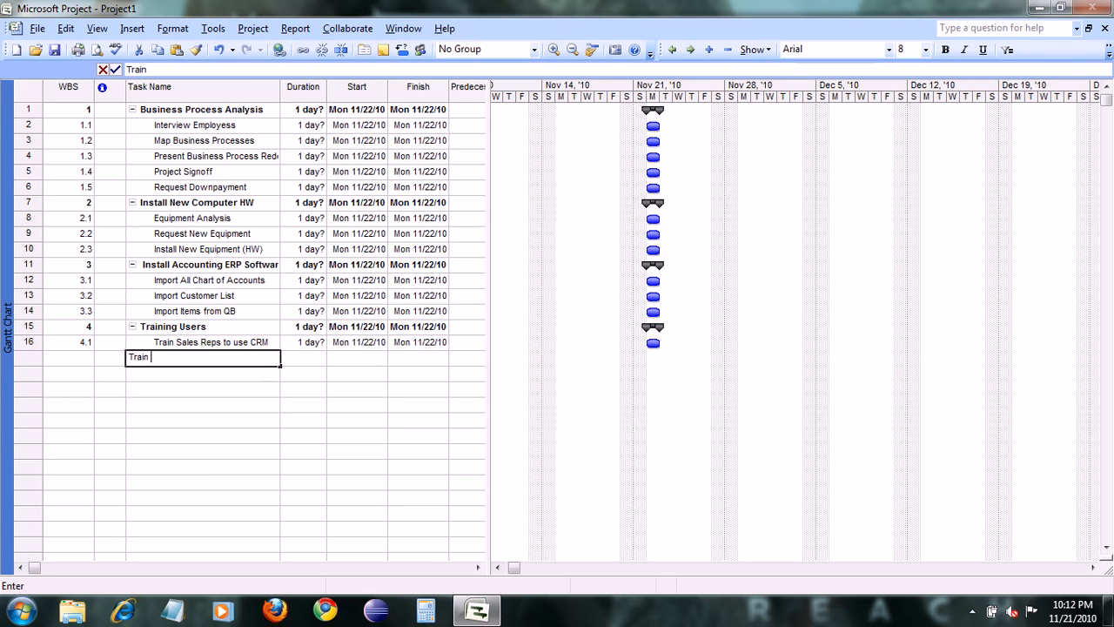
text(Accounti)
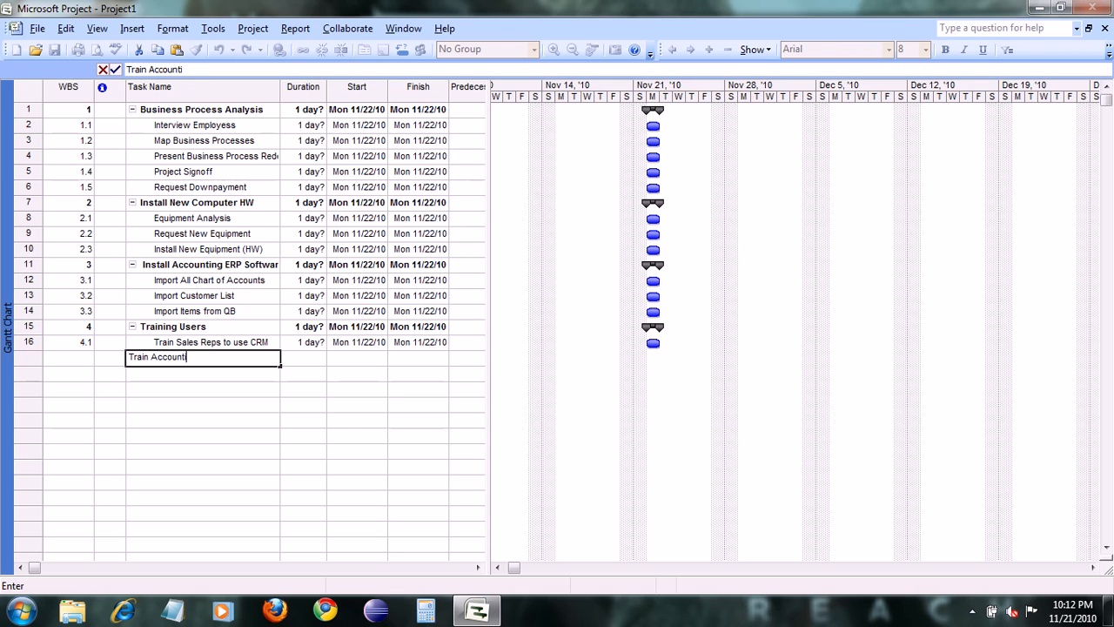
text(ng staff to use GL)
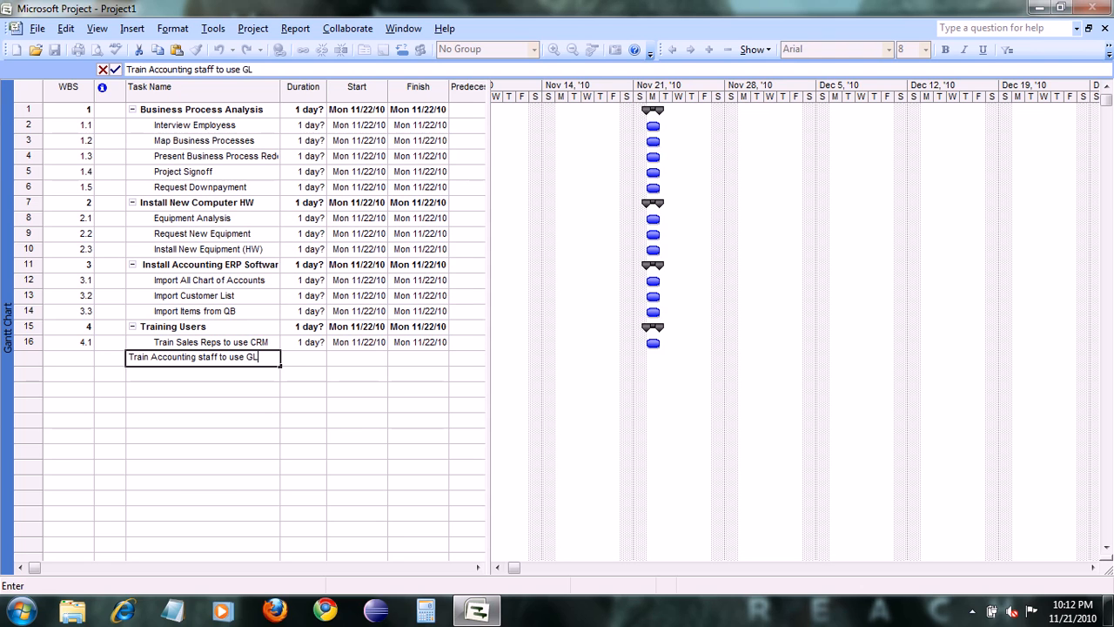
key(Return)
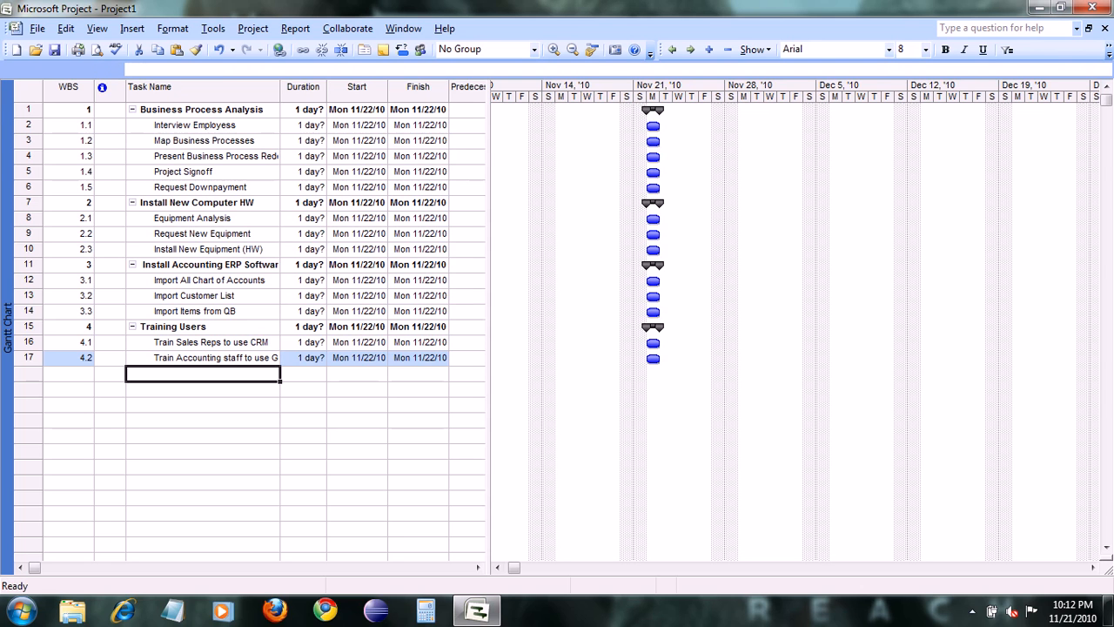
Step: Add a subtask named "Train Operations to use the MRP" in the row below the accounting staff training task
click(280, 70)
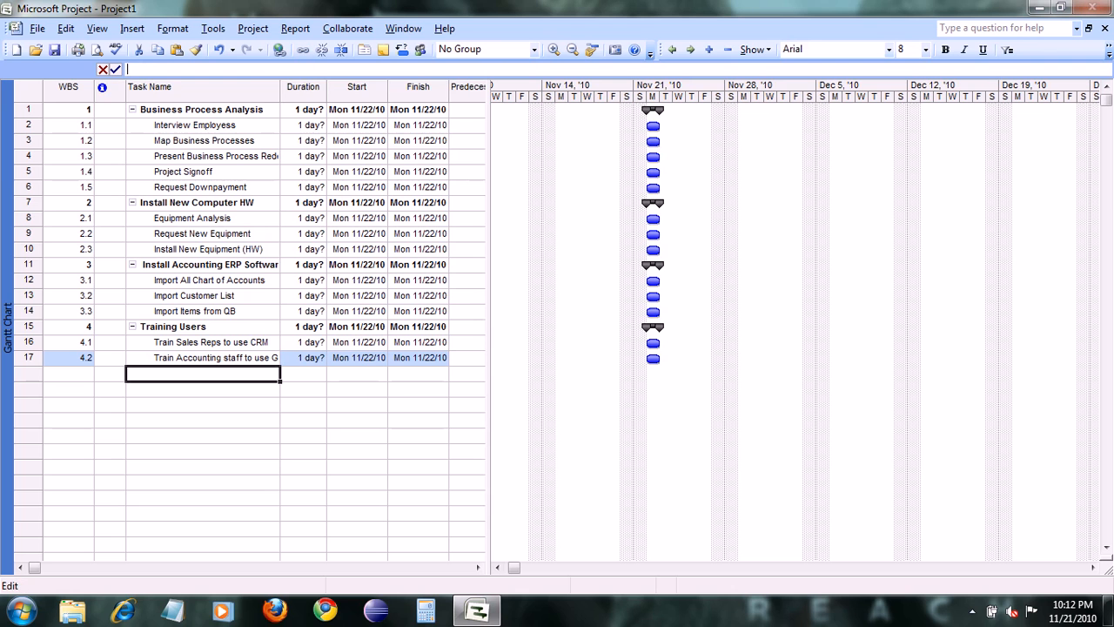
text(Train )
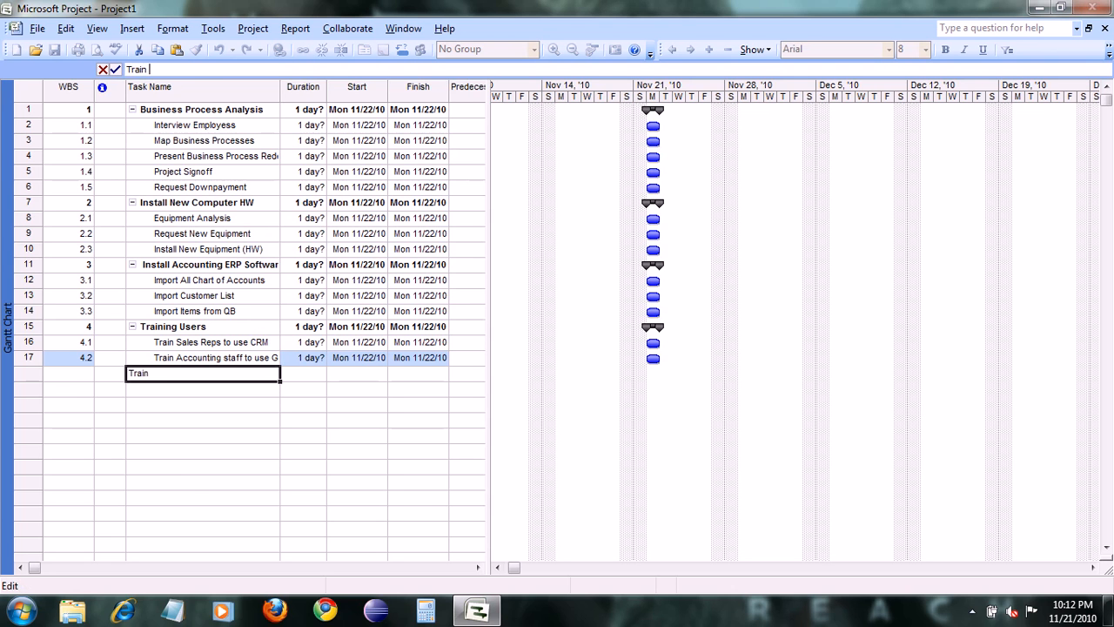
text(Operatiosn)
key(BackSpace)
key(BackSpace)
text(ns to u)
key(BackSpace)
text(use the )
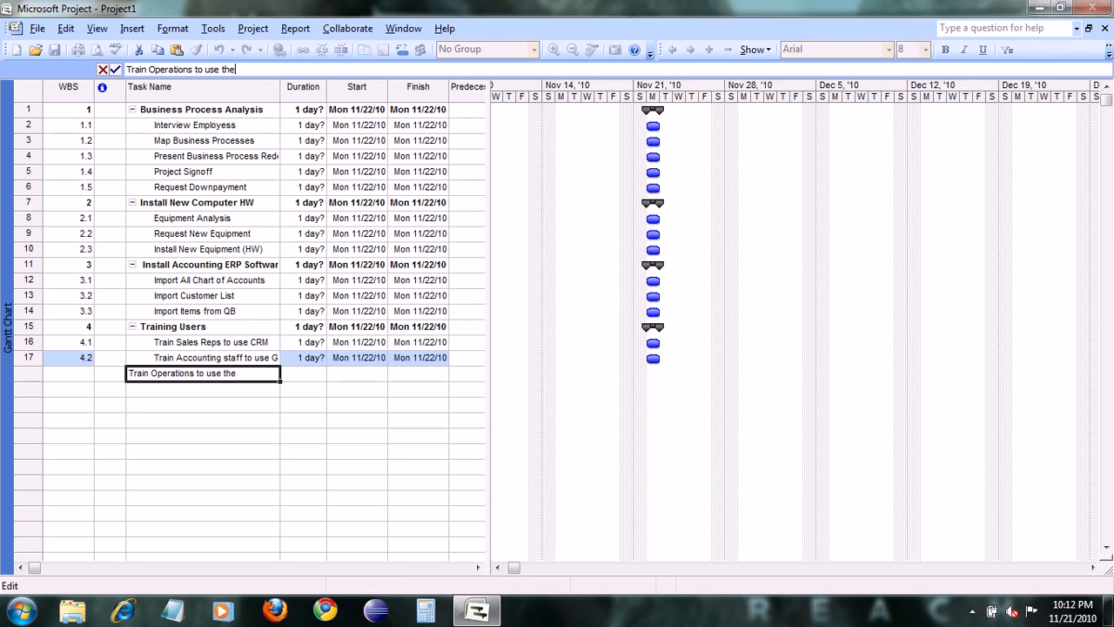
text(MRP)
key(Return)
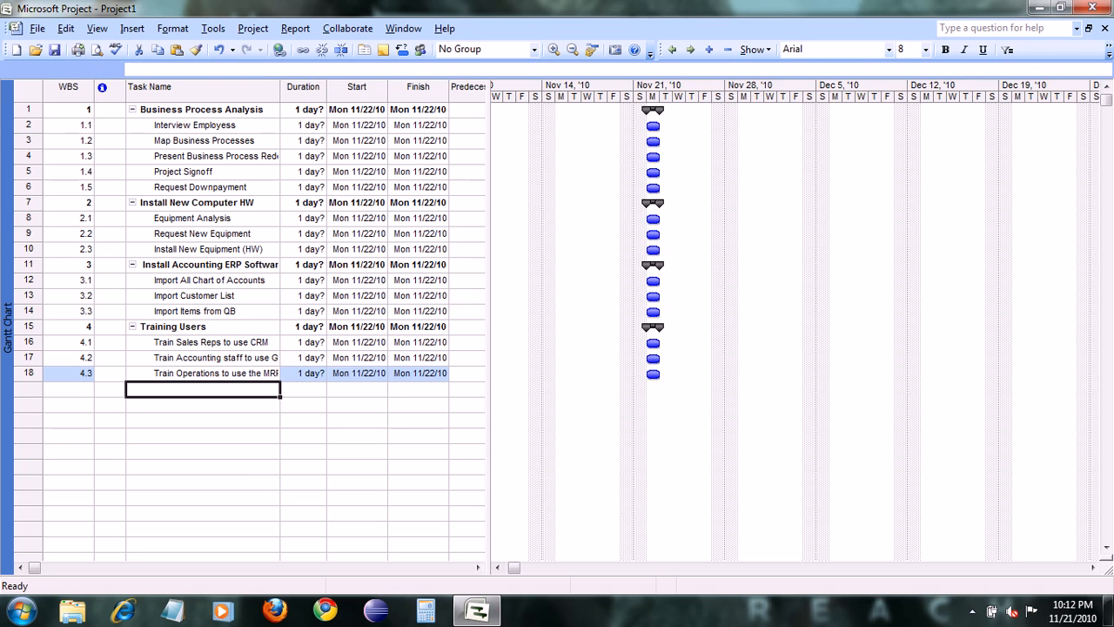
Step: Widen the Task Name column slightly and add a subtask named "Train Management to use reporting System" below the operations training task
drag(281, 86, 301, 86)
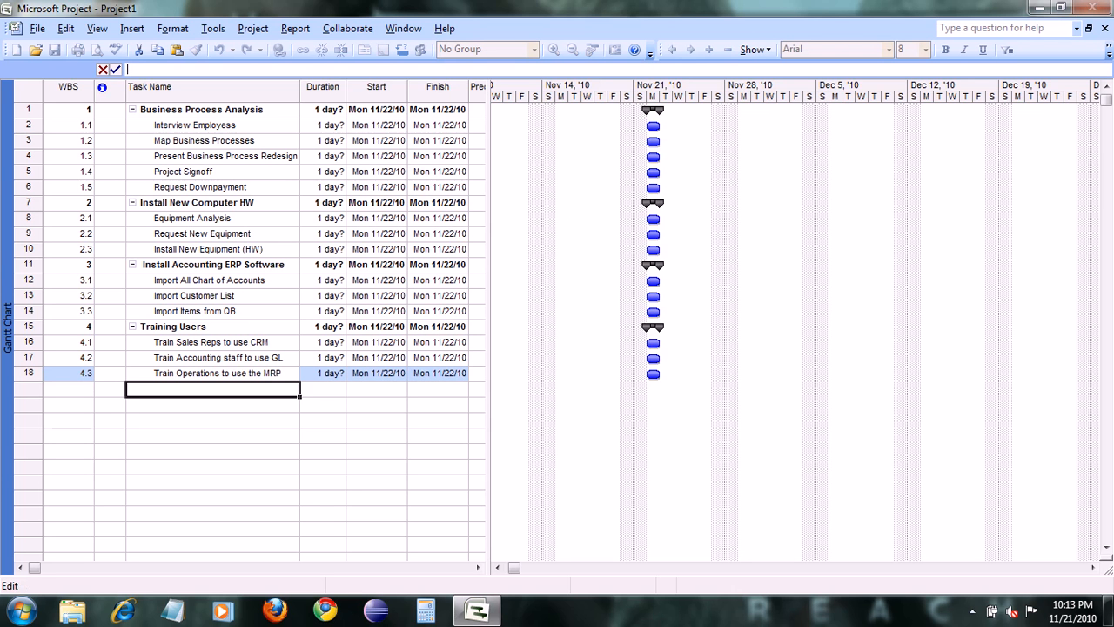
text(Train Management to use)
key(BackSpace)
key(BackSpace)
text(se )
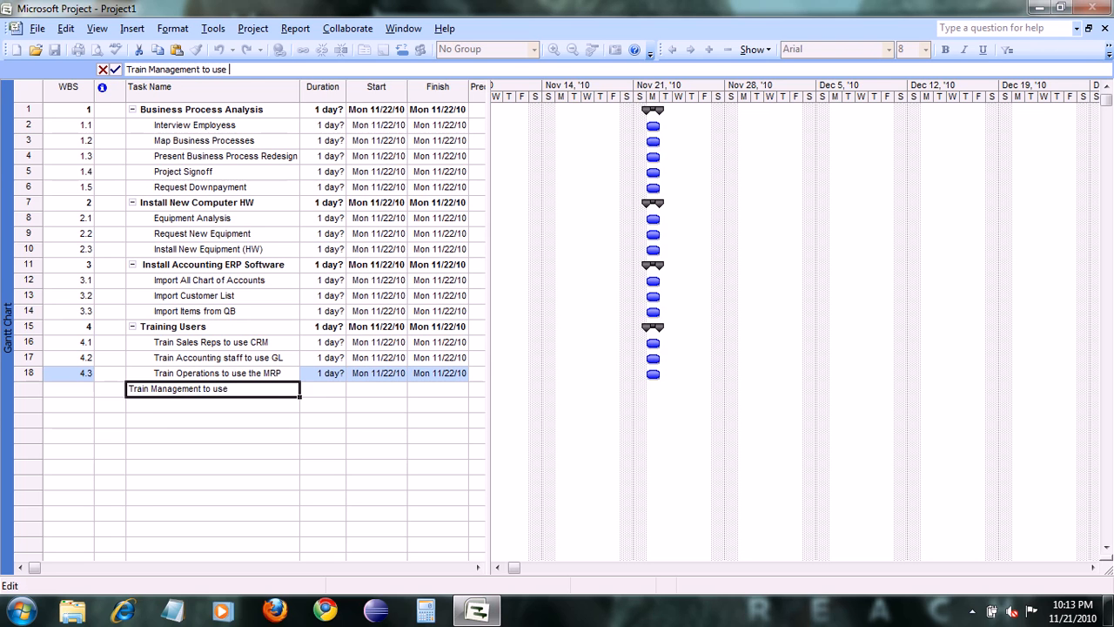
text(reporting System)
key(Return)
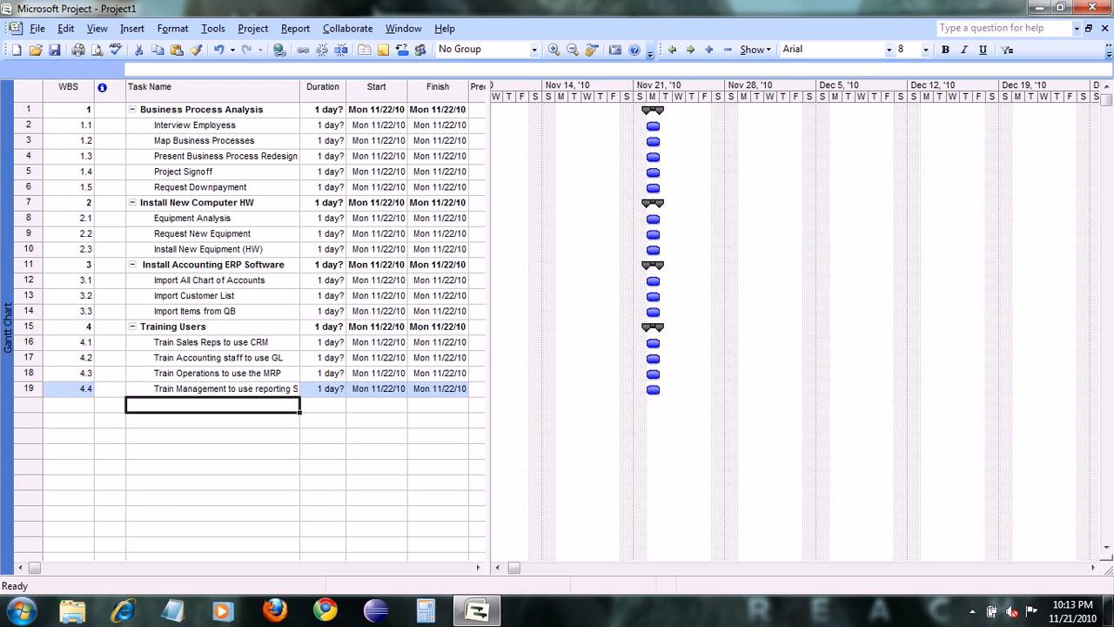
Step: Add a task named "Project Signoff" below the management training task and outdent it to the phase level
text(Project Signoff)
key(Return)
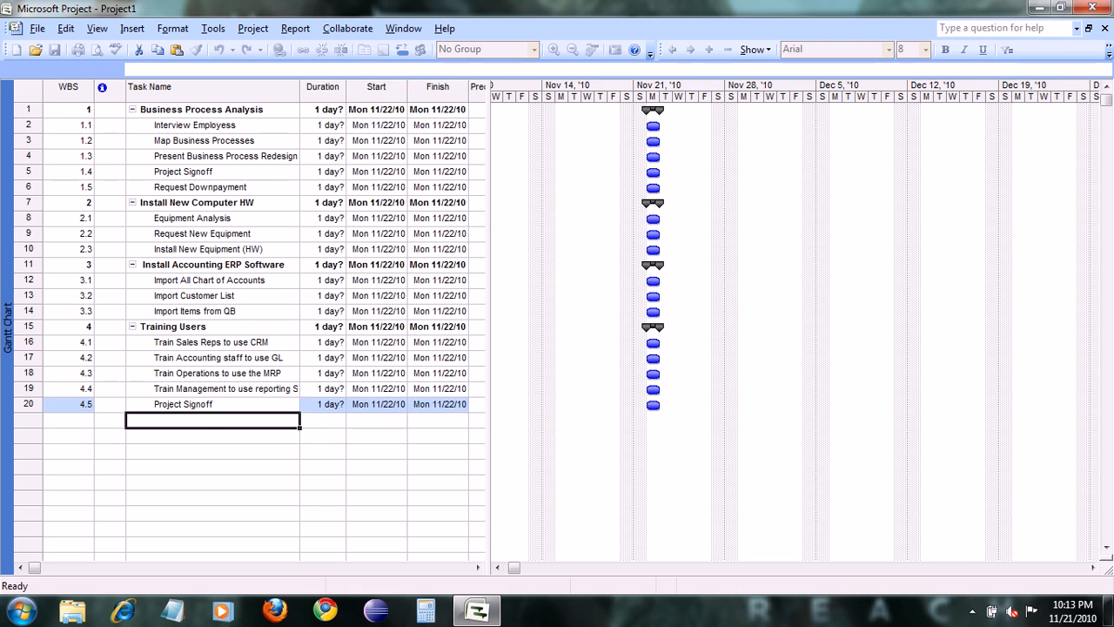
click(213, 405)
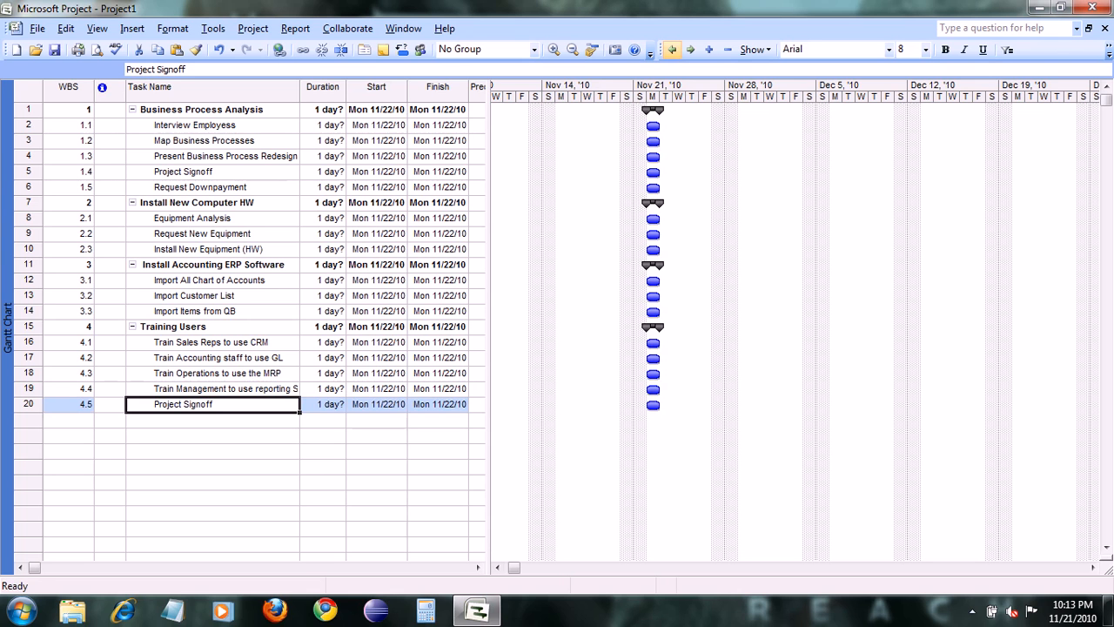
click(672, 49)
click(212, 420)
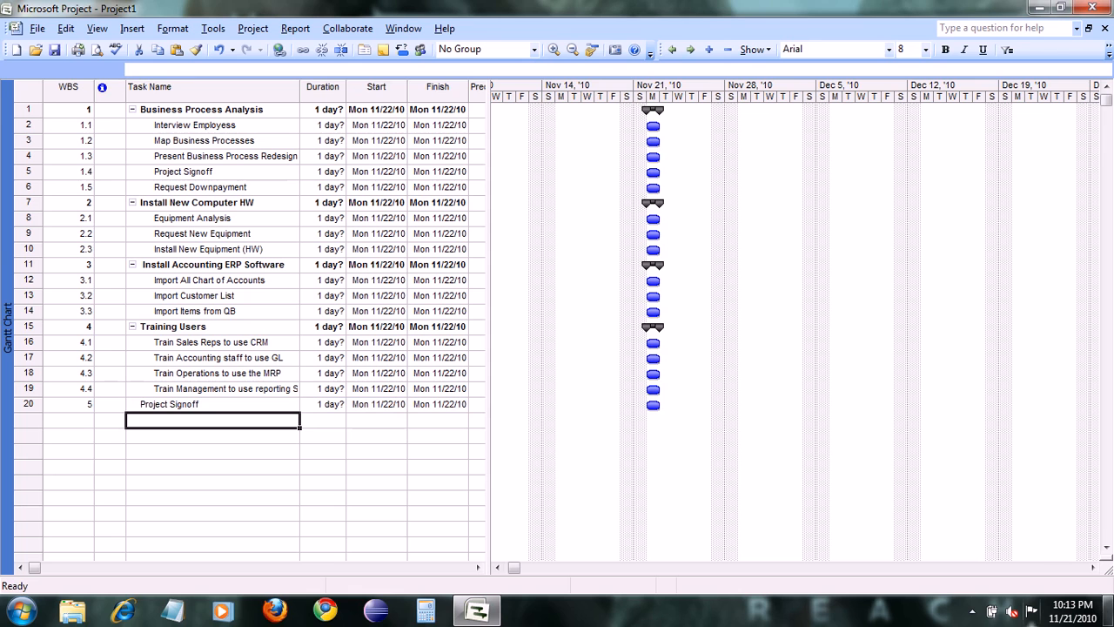
click(972, 611)
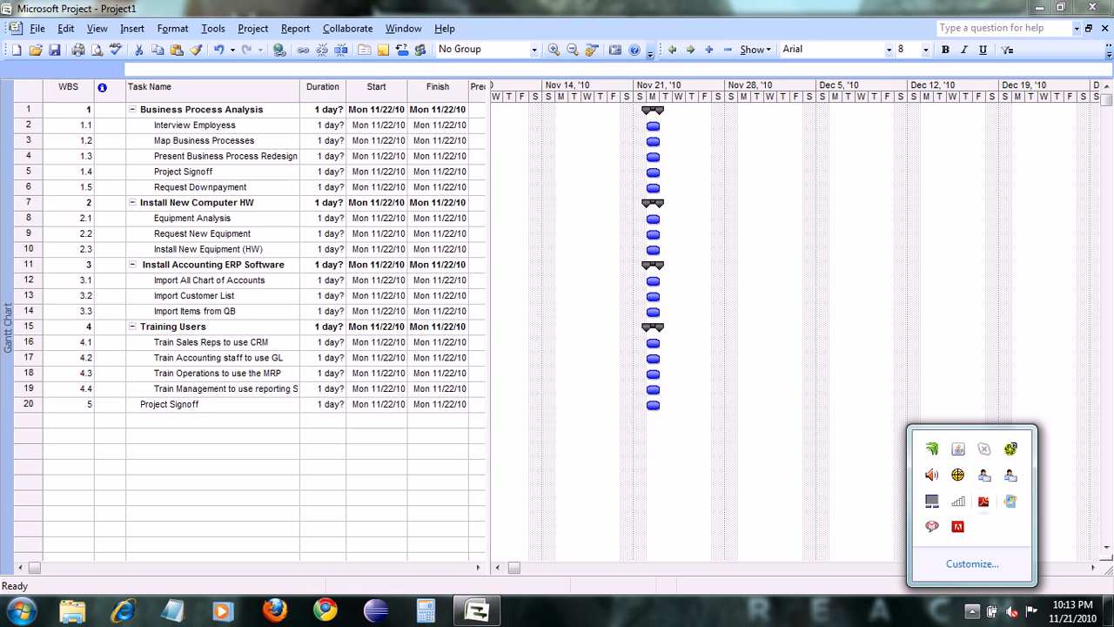
right_click(1014, 476)
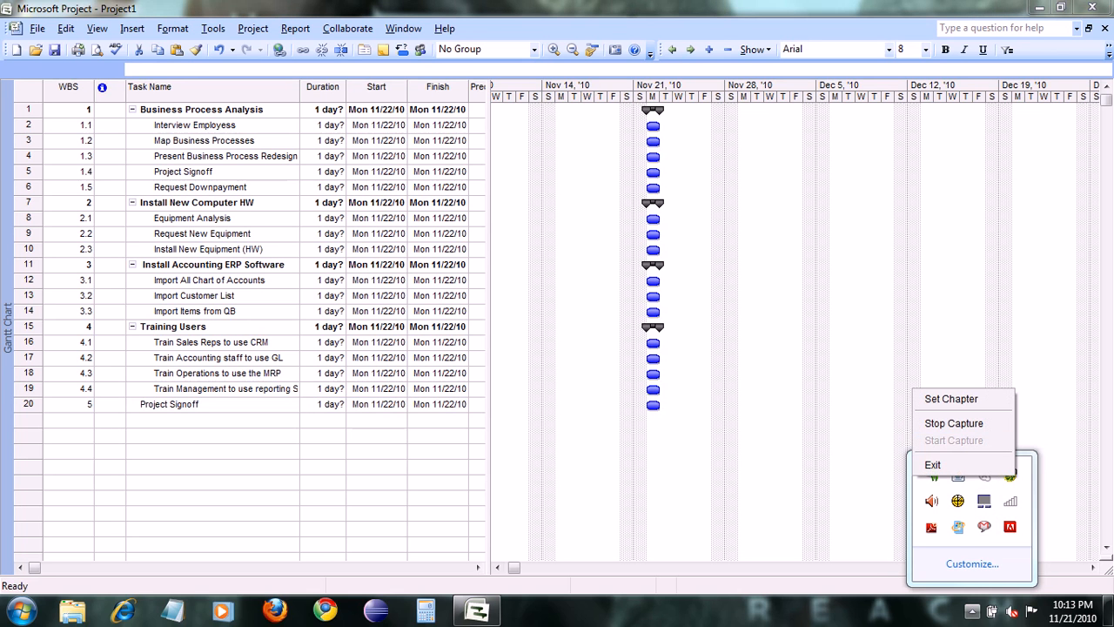